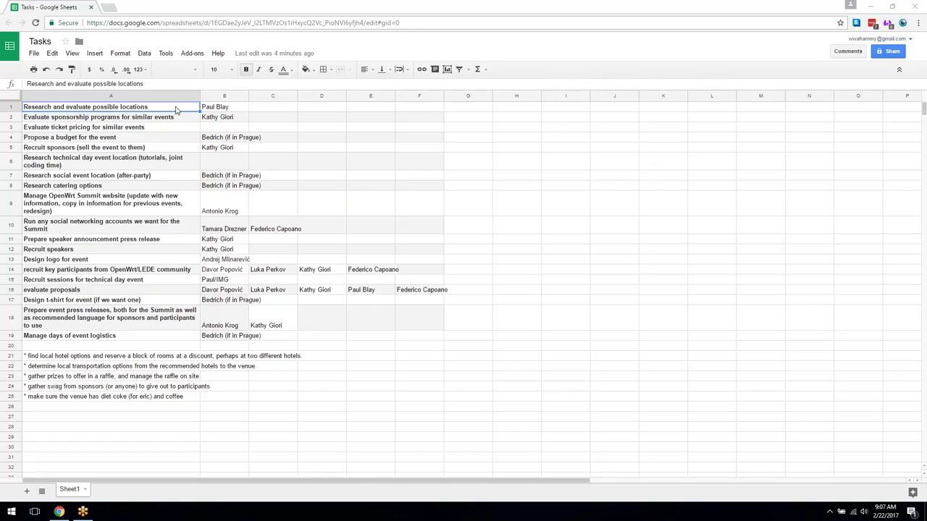
- Enter a new assignee's full name in C1 for the first task
{"action": "left_click", "coordinate": [269, 110]}
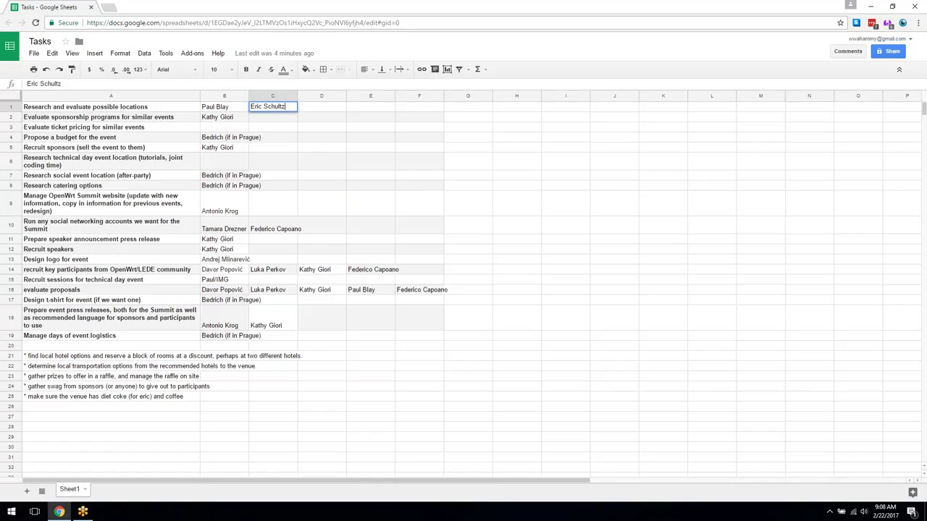
{"action": "key", "text": "Return"}
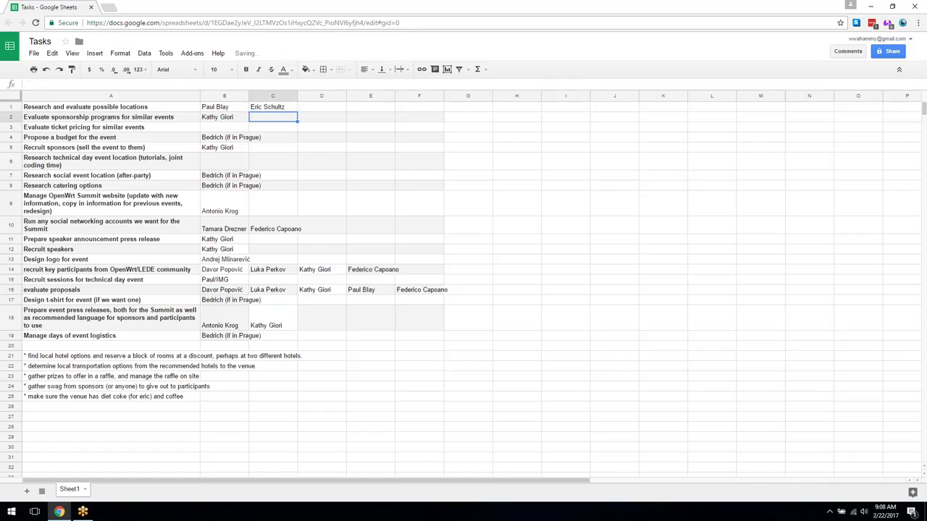
- Copy B4's Prague assignee into D1
{"action": "left_click", "coordinate": [213, 139]}
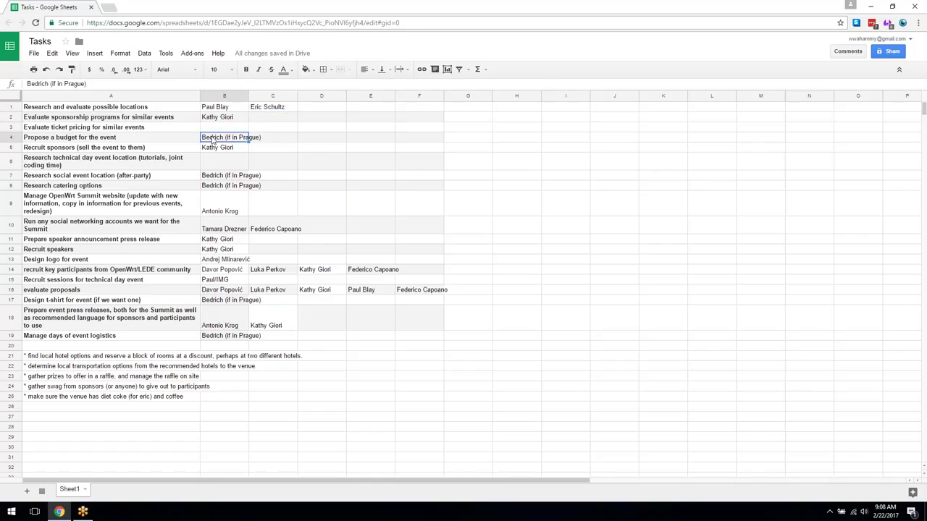
{"action": "left_click", "coordinate": [323, 107]}
{"action": "type", "text": "Bedrich (if in Prague)"}
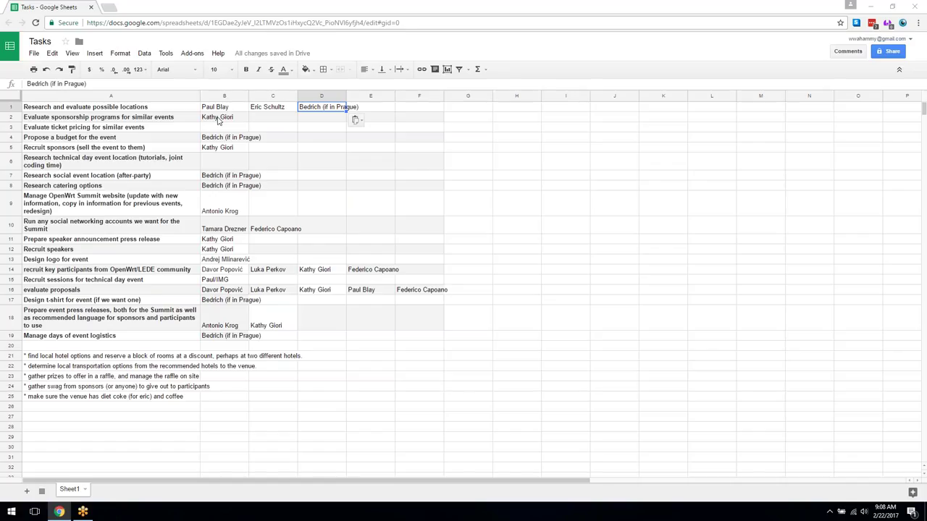
- Fill C2 with C1's assignee by accepting the autocomplete suggestion
{"action": "left_click", "coordinate": [282, 118]}
{"action": "type", "text": "Eric"}
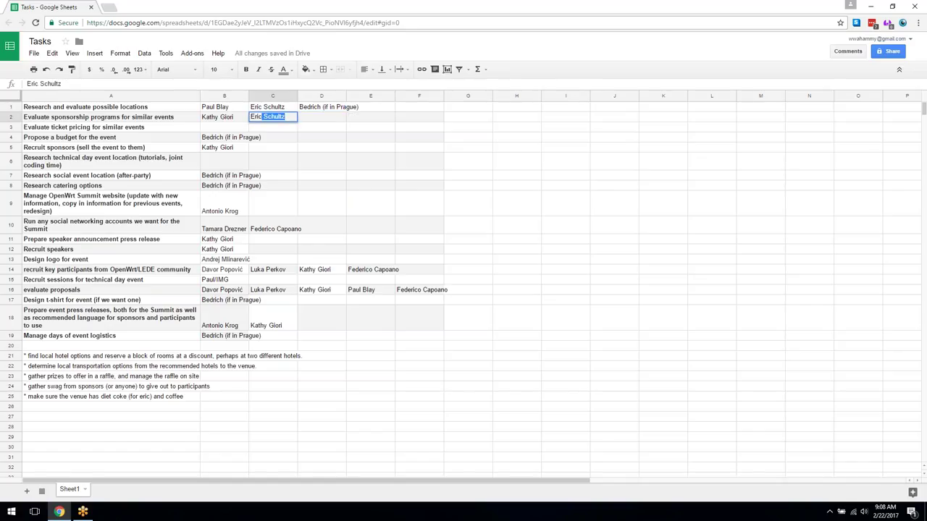
{"action": "key", "text": "Return"}
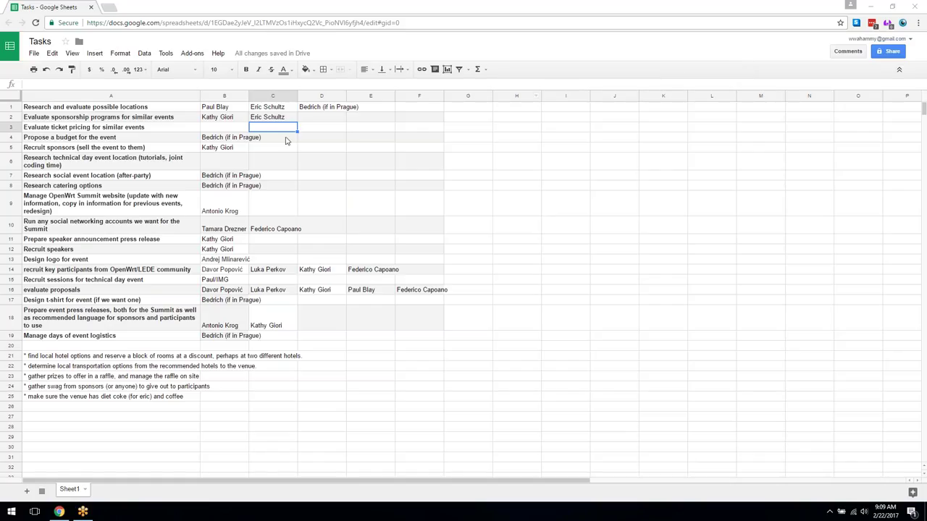
{"action": "left_click", "coordinate": [241, 128]}
{"action": "left_click", "coordinate": [265, 126]}
{"action": "left_click", "coordinate": [238, 126]}
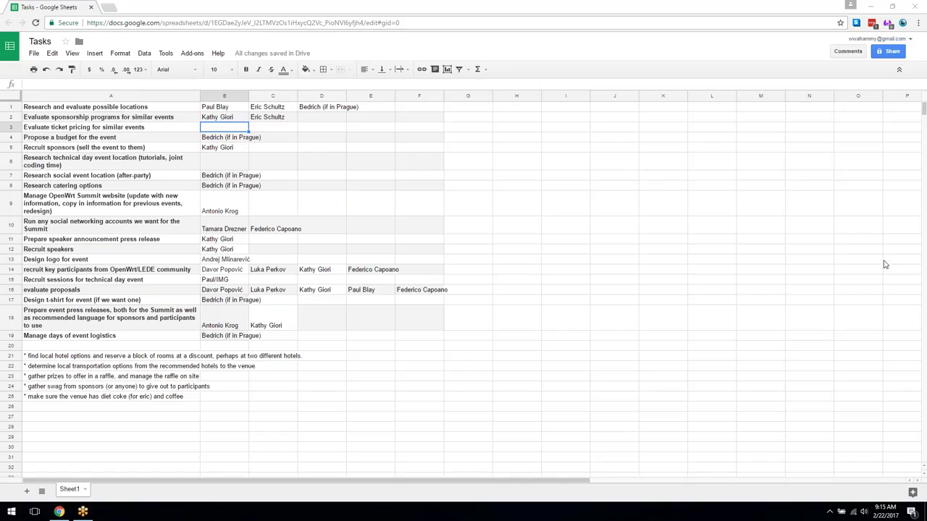
- Enter the third assignee's full name in D2 for the sponsorship-evaluation task
{"action": "left_click", "coordinate": [319, 120]}
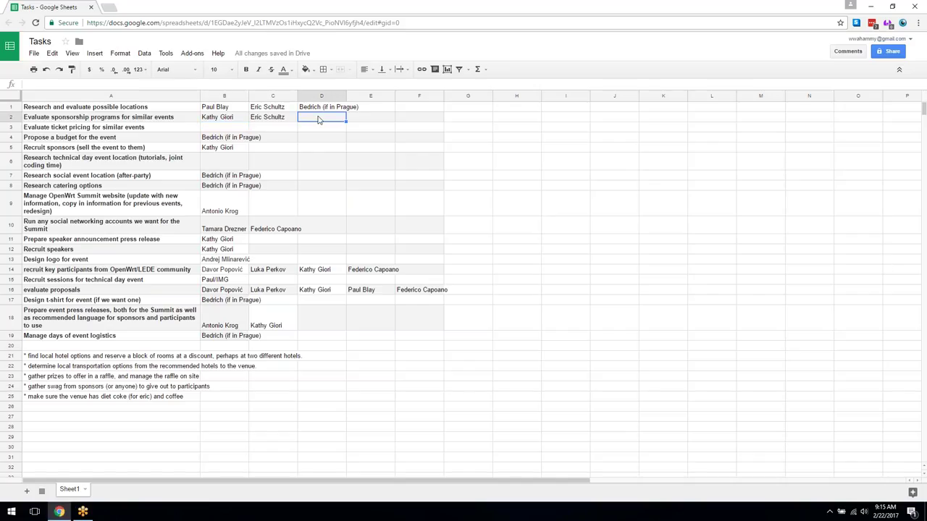
{"action": "left_click", "coordinate": [246, 125]}
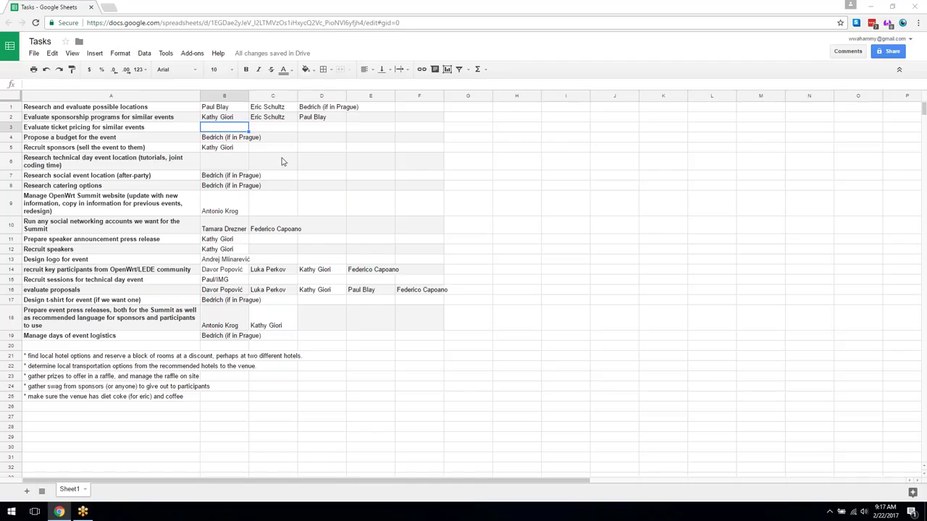
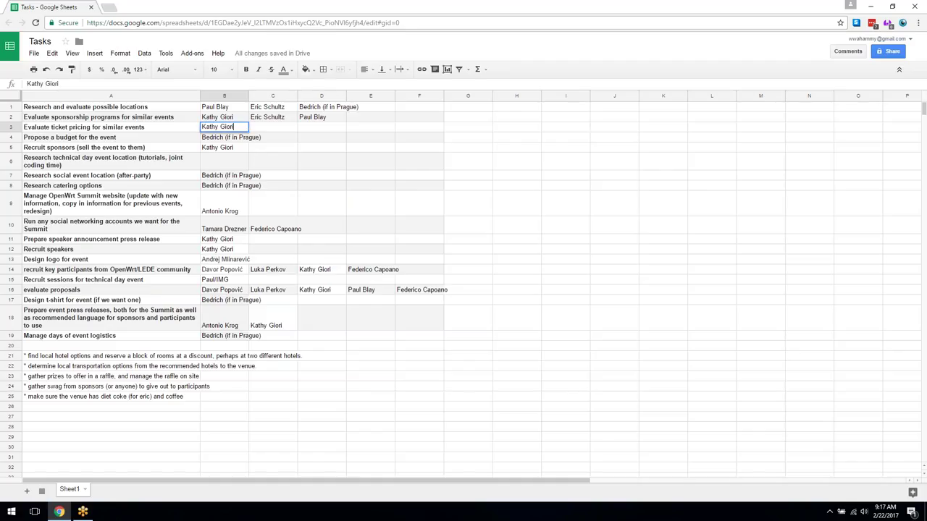
- Enter the ticket-pricing assignee's full name in B3
{"action": "key", "text": "Tab"}
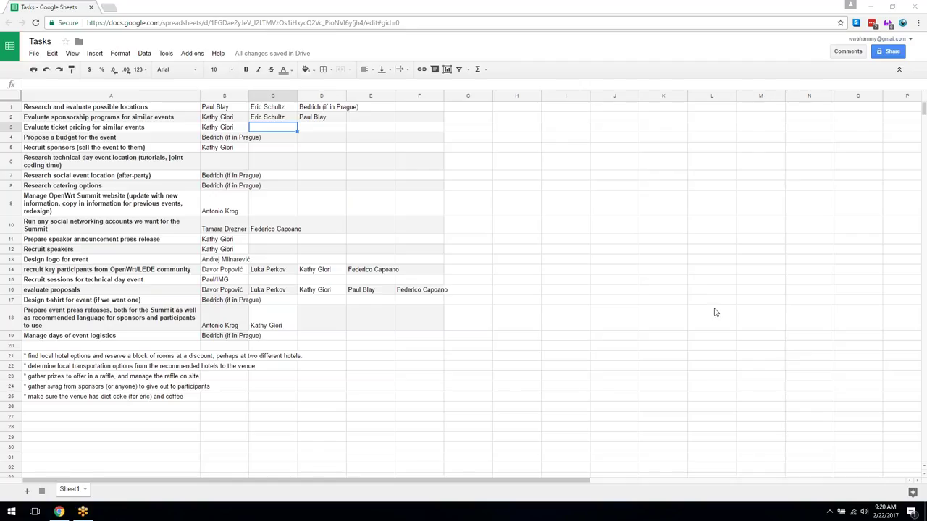
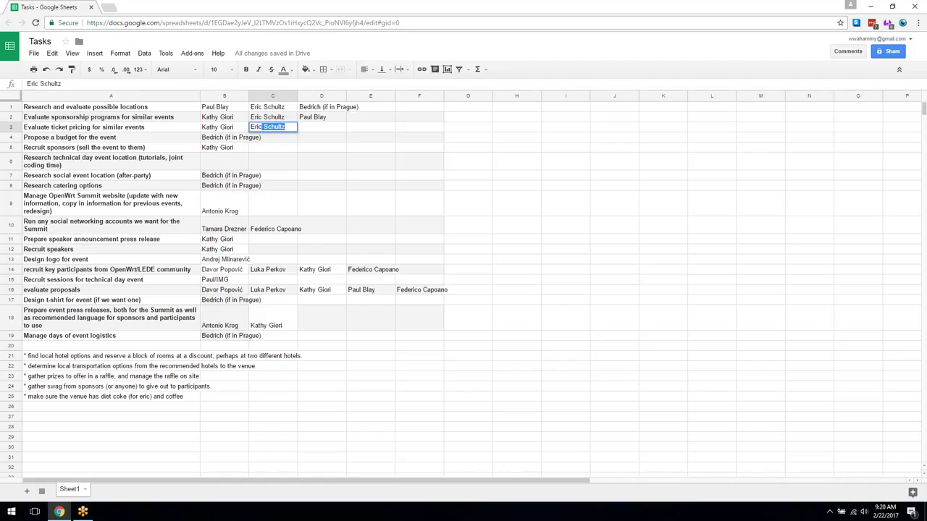
- Enter the same second assignee as C1–C2 in C3 for ticket pricing
{"action": "key", "text": "Tab"}
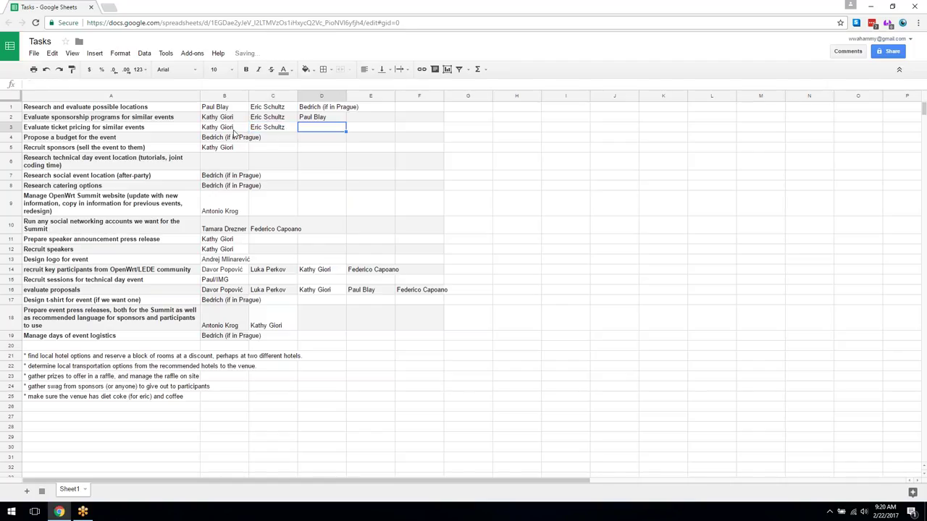
{"action": "left_click", "coordinate": [227, 139]}
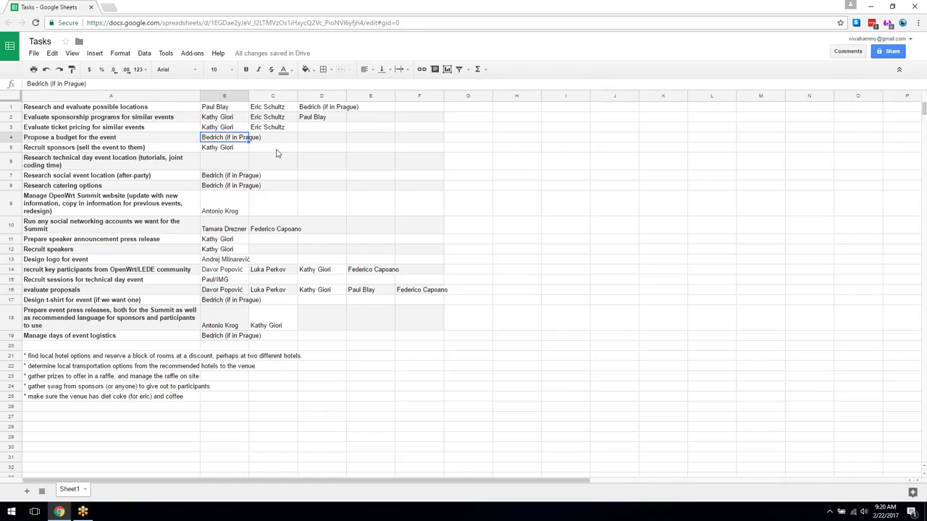
- Put the same second assignee's full name in C4 for the budget proposal task
{"action": "left_click", "coordinate": [282, 140]}
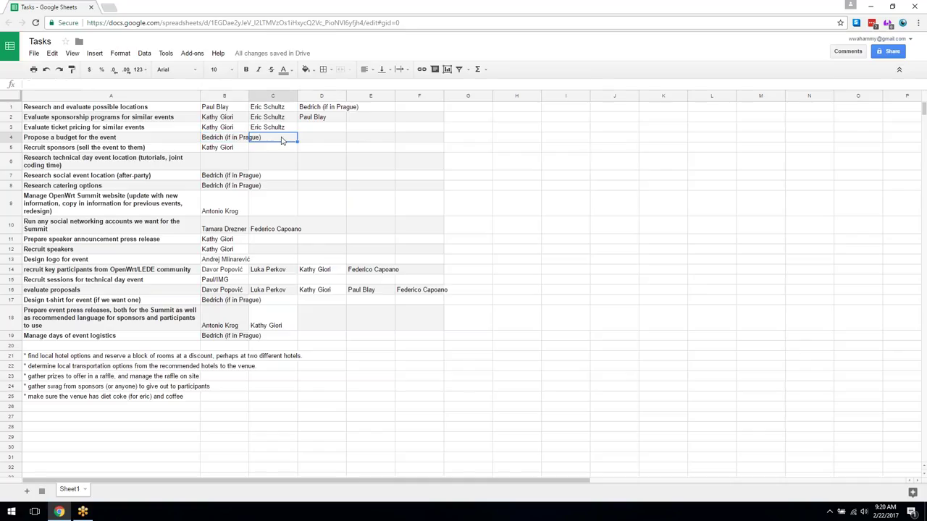
{"action": "key", "text": "Tab"}
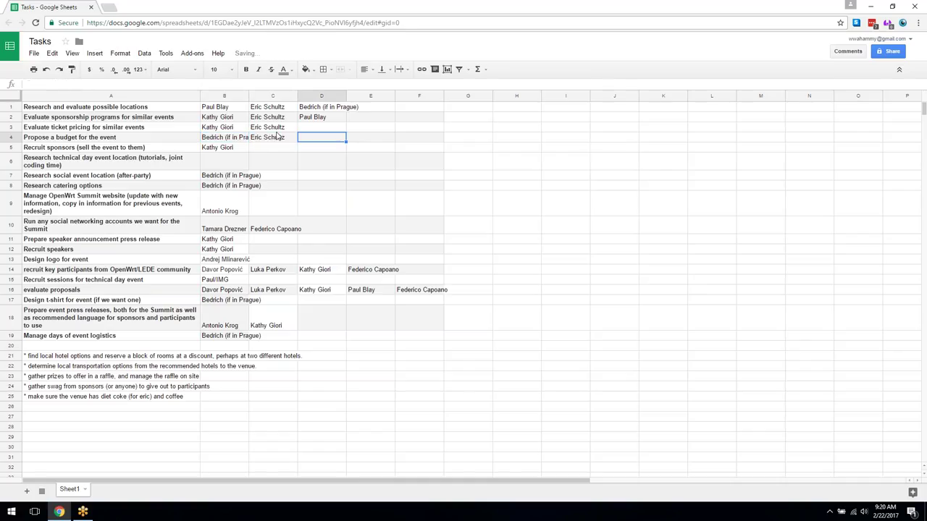
{"action": "left_click", "coordinate": [263, 153]}
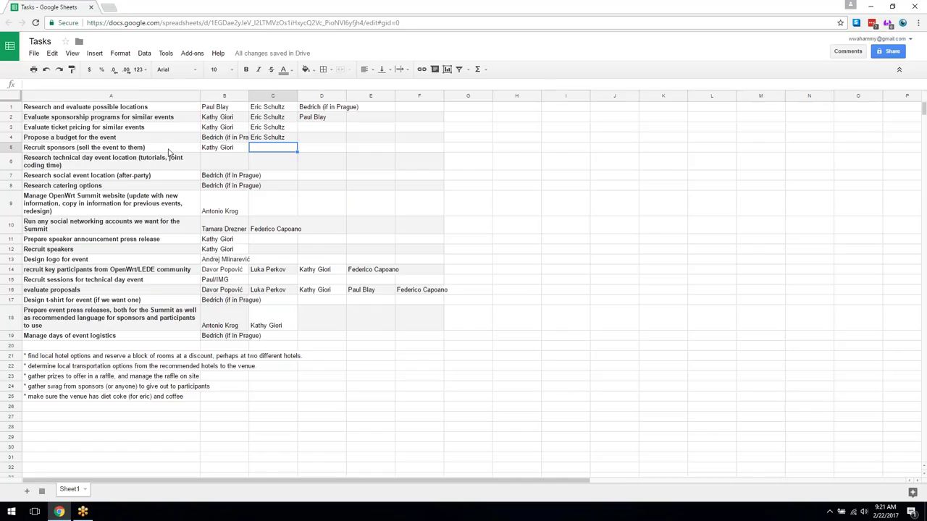
{"action": "left_click", "coordinate": [253, 140]}
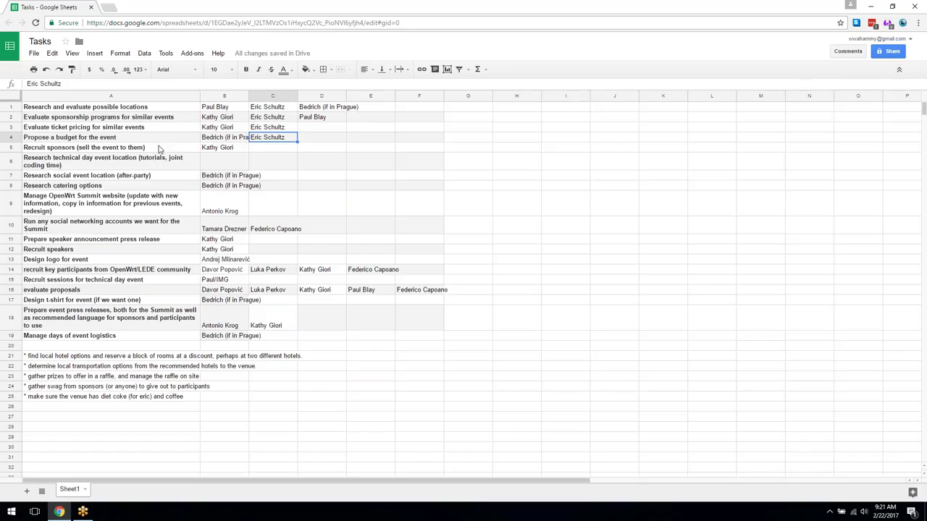
- Copy B7's Prague assignee into C5, deleting the '(if in Prague)' note
{"action": "left_click", "coordinate": [272, 151]}
{"action": "left_click", "coordinate": [213, 176]}
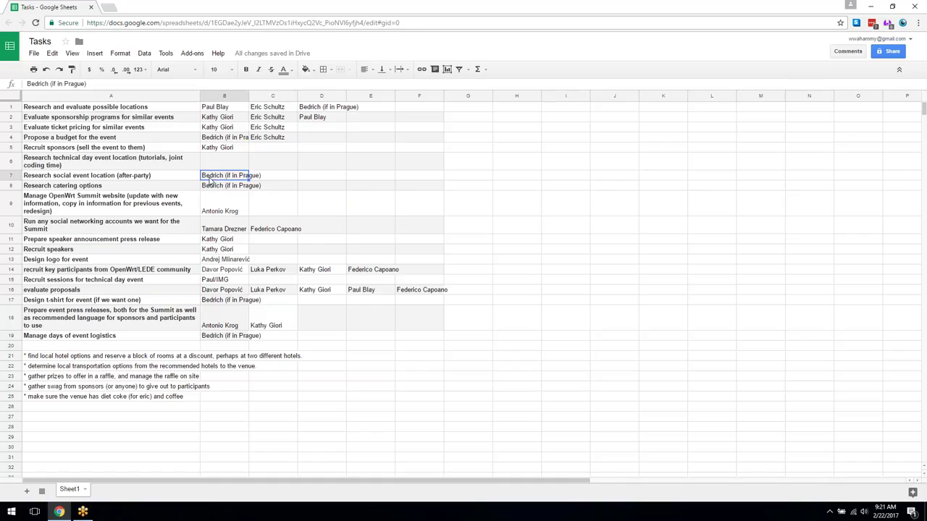
{"action": "key", "text": "ctrl+c"}
{"action": "left_click", "coordinate": [274, 149]}
{"action": "key", "text": "ctrl+v"}
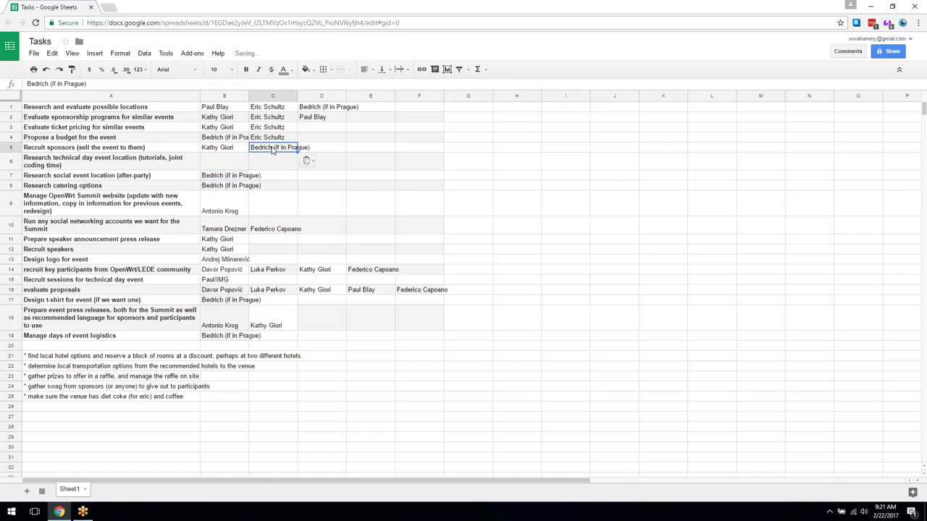
{"action": "left_click_drag", "start_coordinate": [87, 84], "coordinate": [49, 84]}
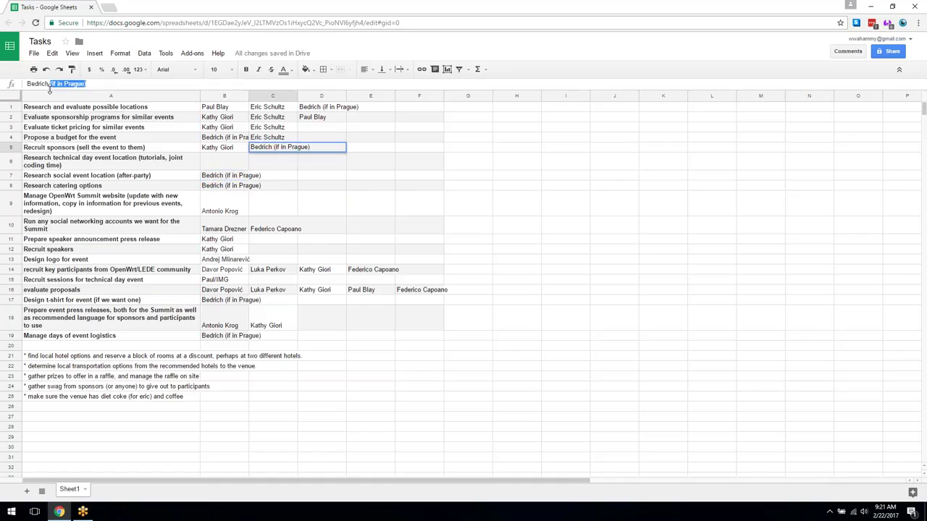
{"action": "key", "text": "BackSpace"}
{"action": "key", "text": "Tab"}
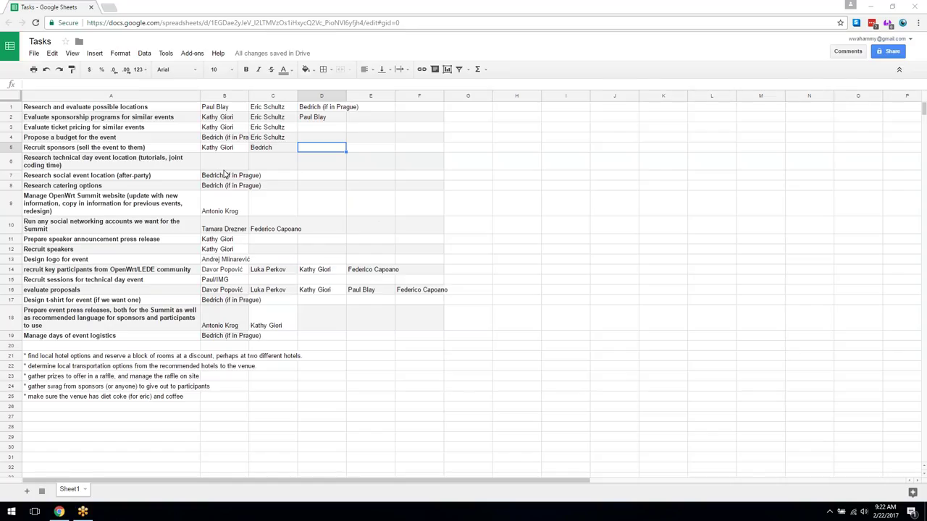
- Enter the assignee's first name in B6, correcting typos and dropping the surname initial
{"action": "left_click", "coordinate": [221, 164]}
{"action": "type", "text": "Federoci"}
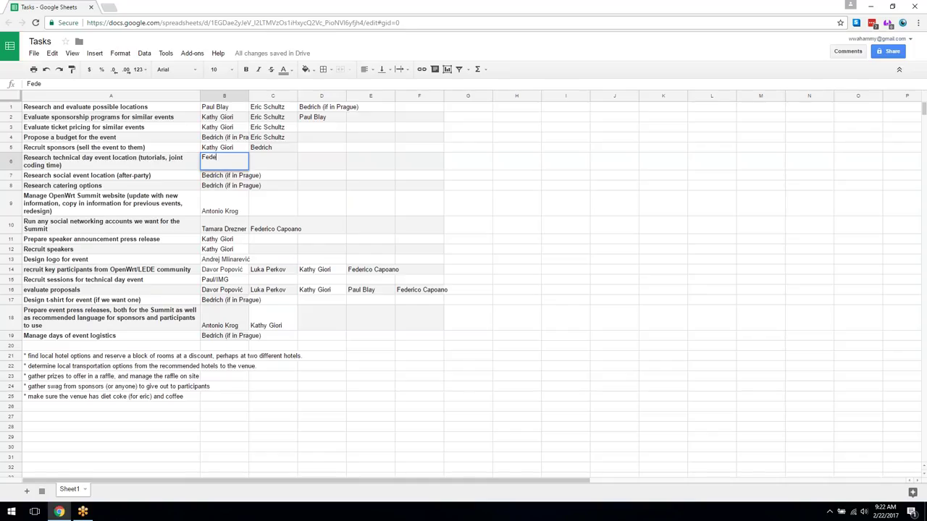
{"action": "key", "text": "BackSpace"}
{"action": "key", "text": "BackSpace"}
{"action": "key", "text": "BackSpace"}
{"action": "type", "text": "ico C"}
{"action": "key", "text": "BackSpace"}
{"action": "key", "text": "BackSpace"}
{"action": "key", "text": "Tab"}
{"action": "left_click", "coordinate": [225, 165]}
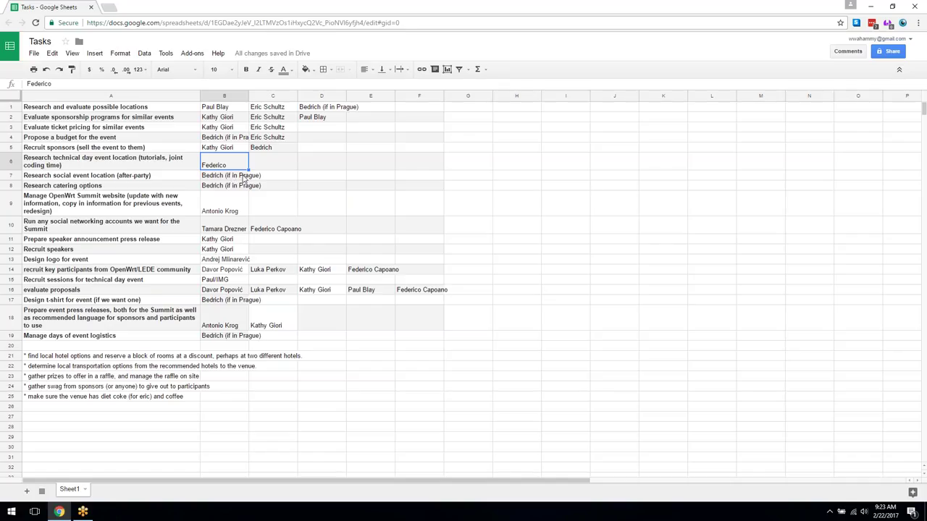
- Add an extra assignee in C7 and the recurring second assignee in C8
{"action": "left_click", "coordinate": [278, 178]}
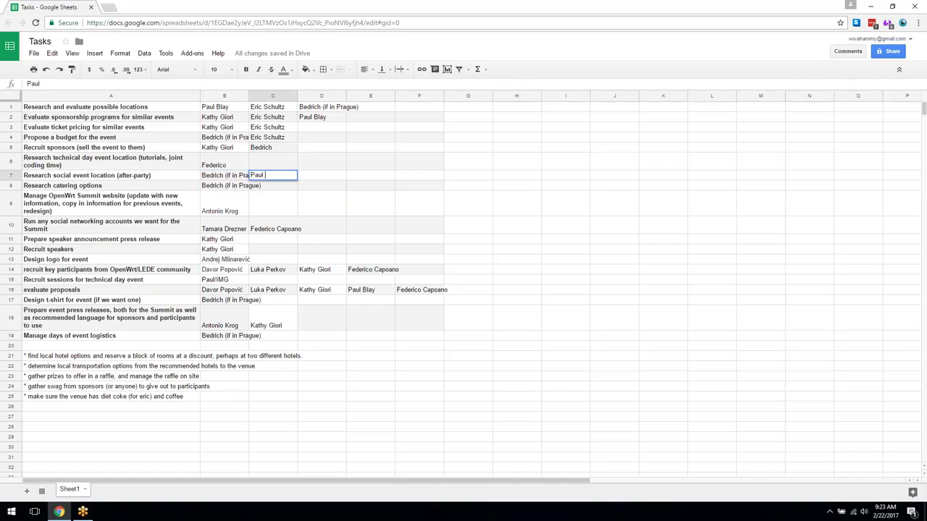
{"action": "left_click", "coordinate": [225, 186]}
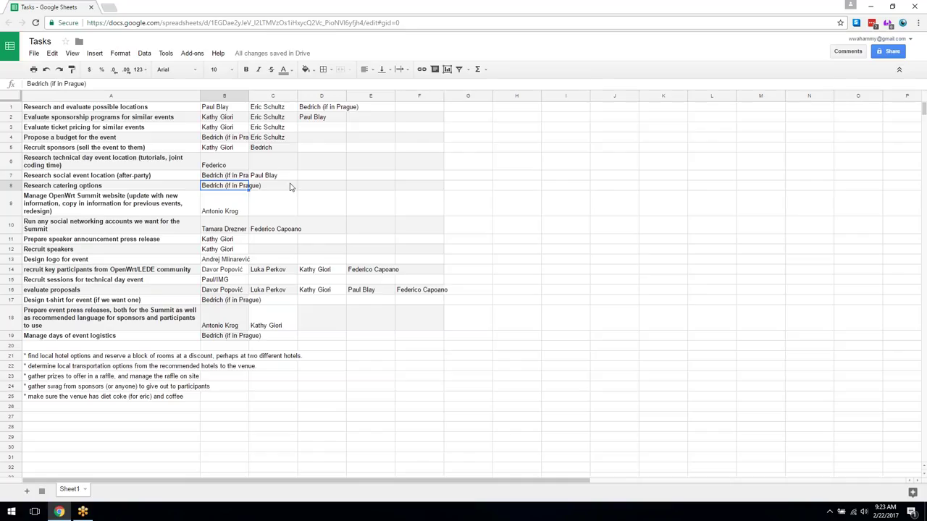
{"action": "left_click", "coordinate": [290, 186]}
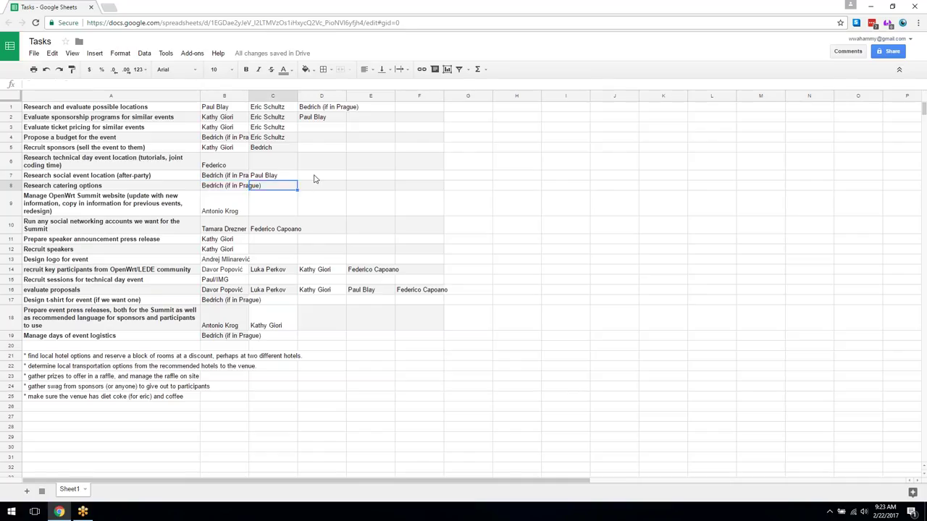
{"action": "left_click", "coordinate": [310, 176]}
{"action": "left_click", "coordinate": [287, 188]}
- Add the recurring second assignee in D7 as well
{"action": "left_click", "coordinate": [296, 172]}
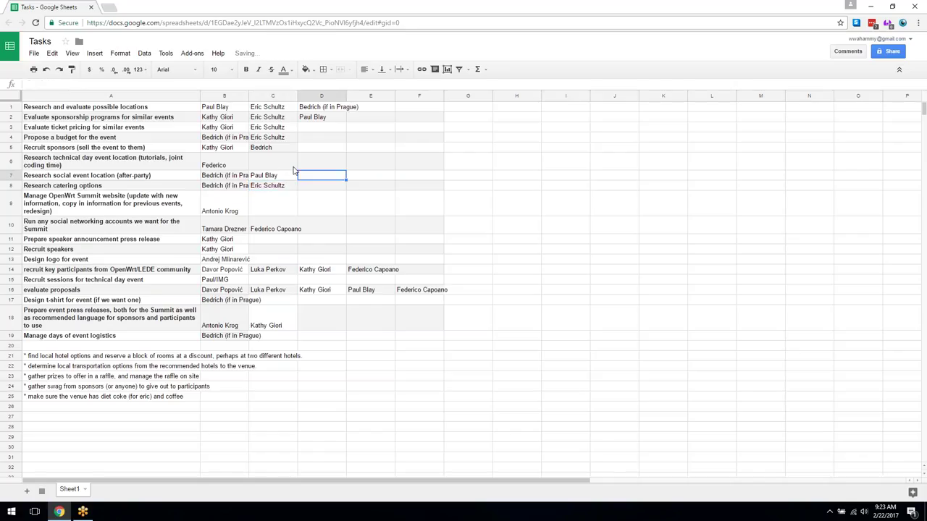
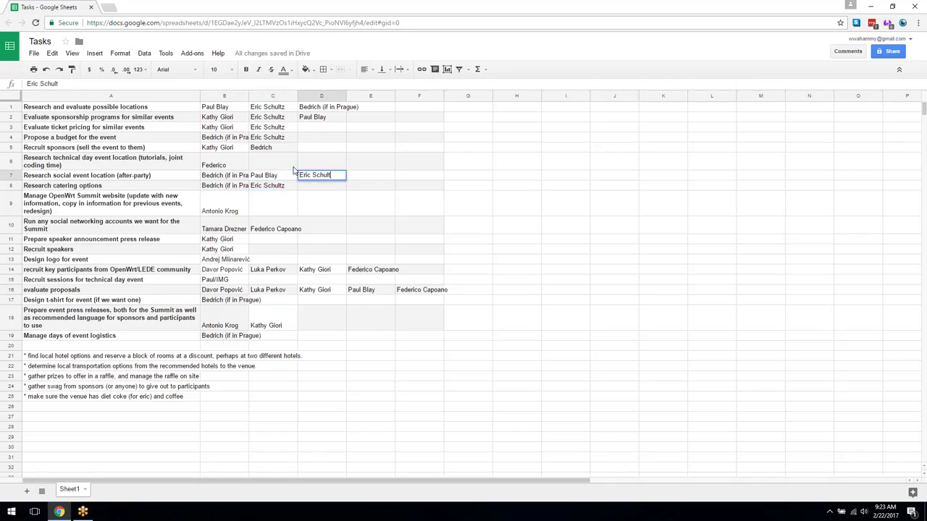
{"action": "key", "text": "Return"}
{"action": "key", "text": "Down"}
{"action": "key", "text": "Left"}
{"action": "key", "text": "Left"}
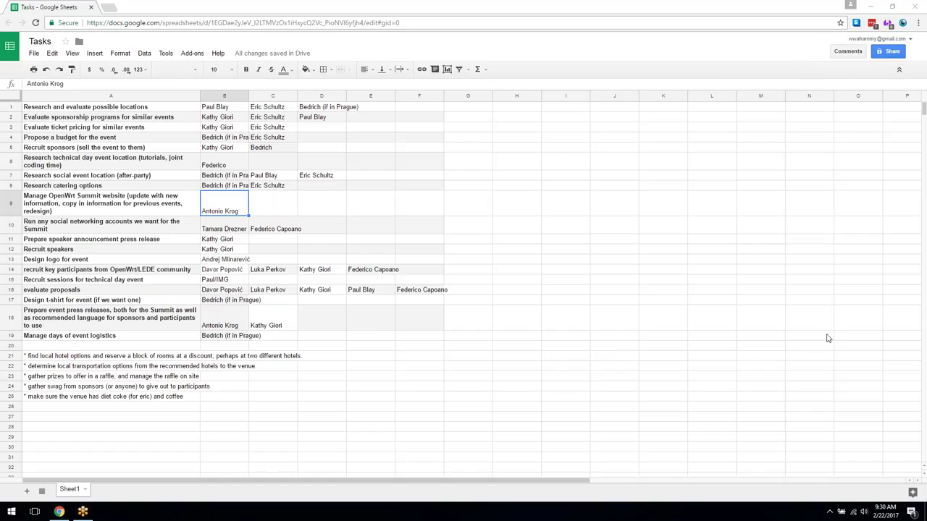
- Insert 'and plan use of' after 'Run' in A10's task description
{"action": "left_click", "coordinate": [89, 233]}
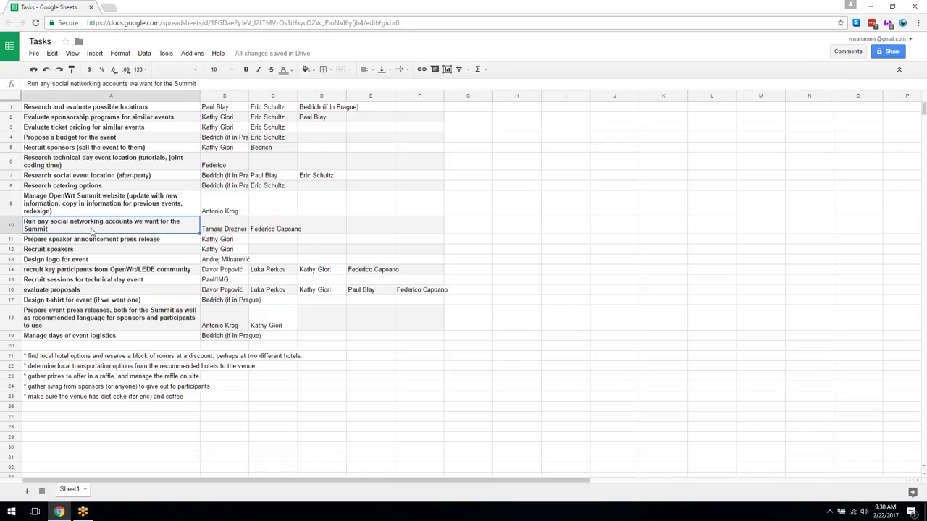
{"action": "double_click", "coordinate": [37, 225]}
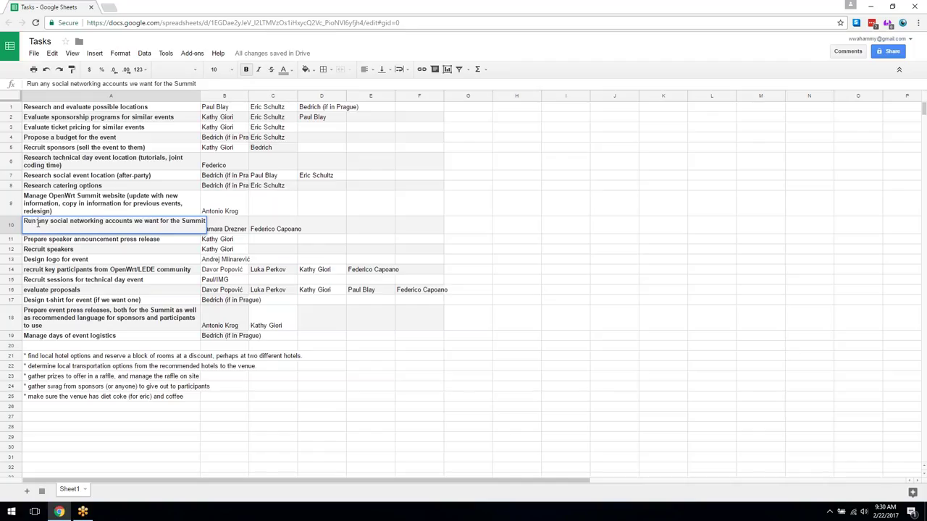
{"action": "type", "text": "and plan "}
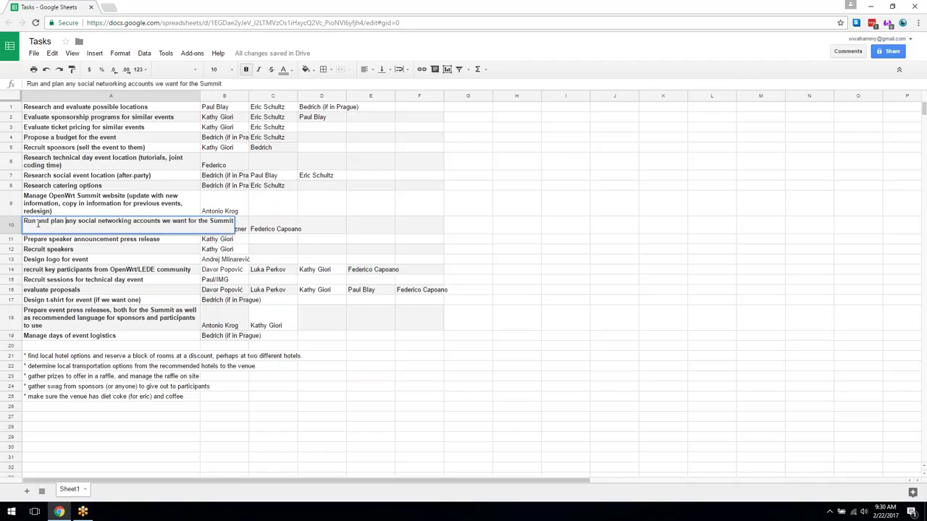
{"action": "type", "text": " use of"}
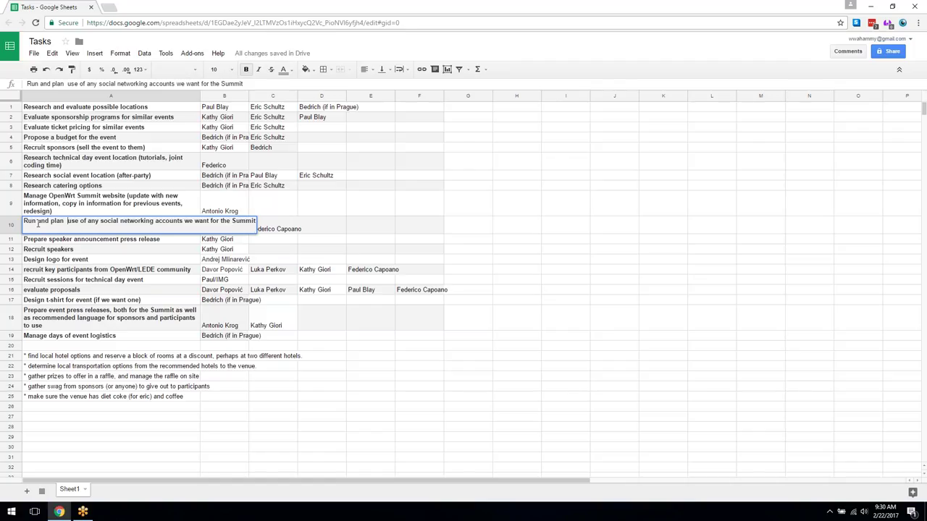
{"action": "key", "text": "BackSpace"}
{"action": "key", "text": "Return"}
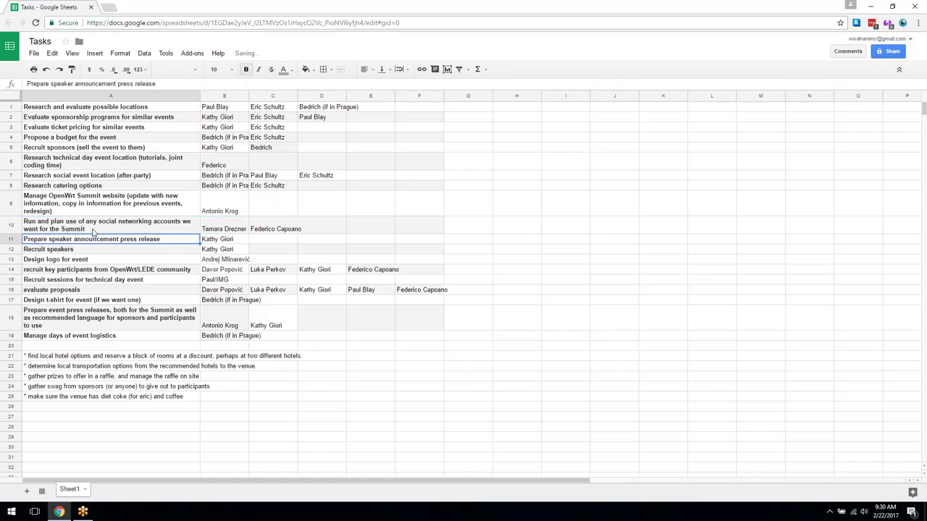
{"action": "left_click", "coordinate": [92, 227]}
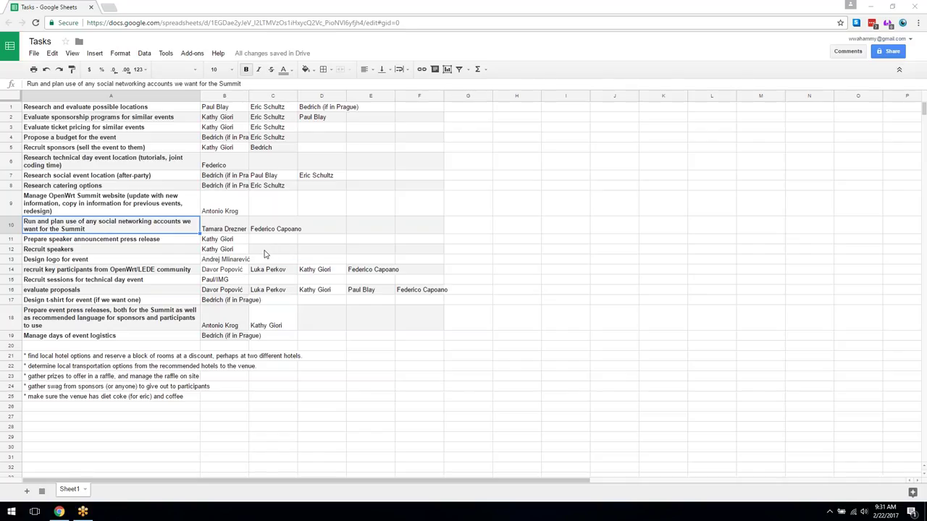
- Enter two assignees' names in C11 and D11 for the speaker-announcement press release task
{"action": "left_click", "coordinate": [268, 246]}
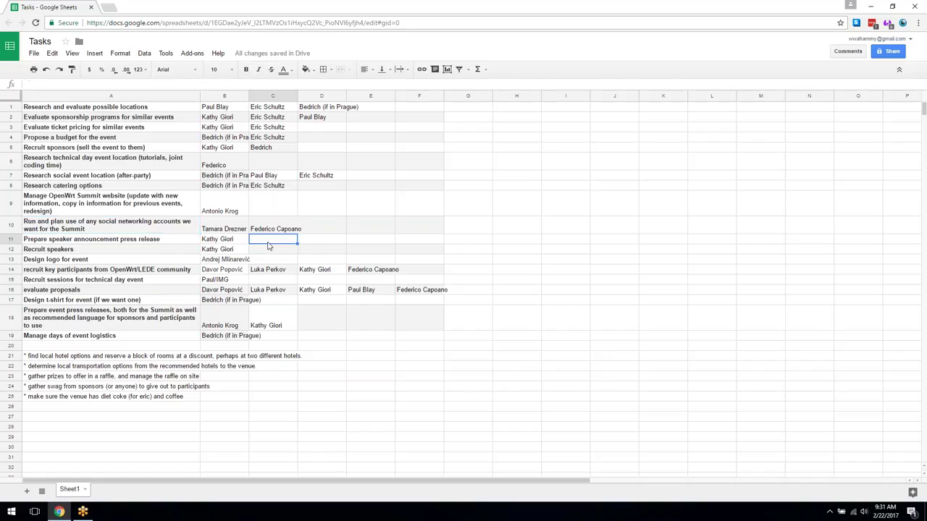
{"action": "key", "text": "Return"}
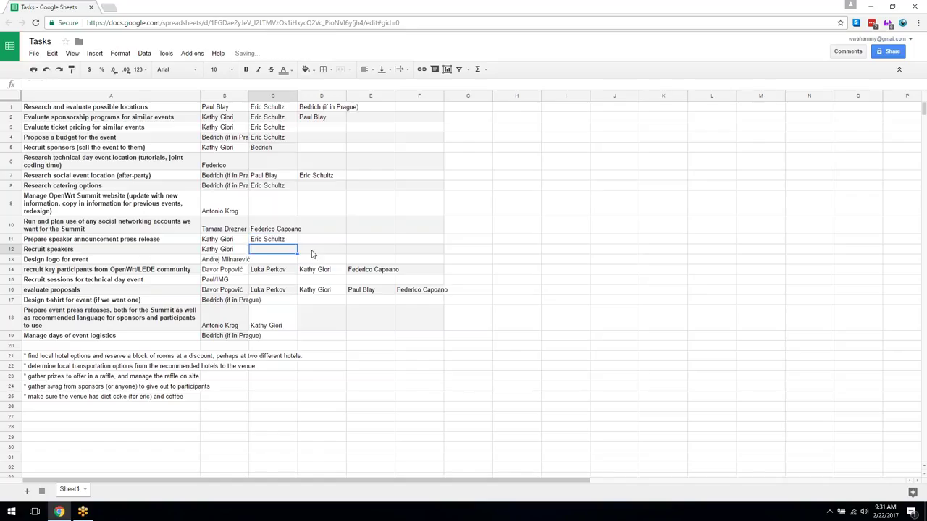
{"action": "left_click", "coordinate": [291, 242]}
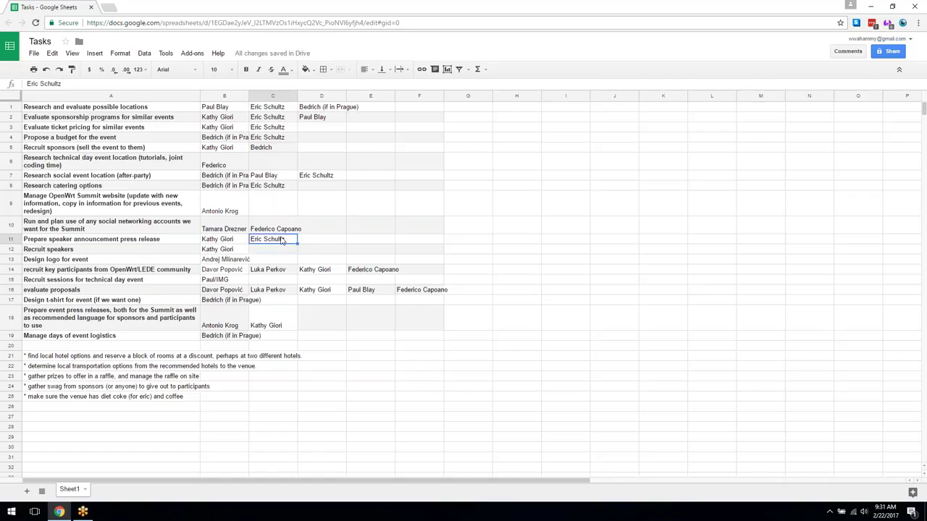
{"action": "left_click", "coordinate": [343, 244]}
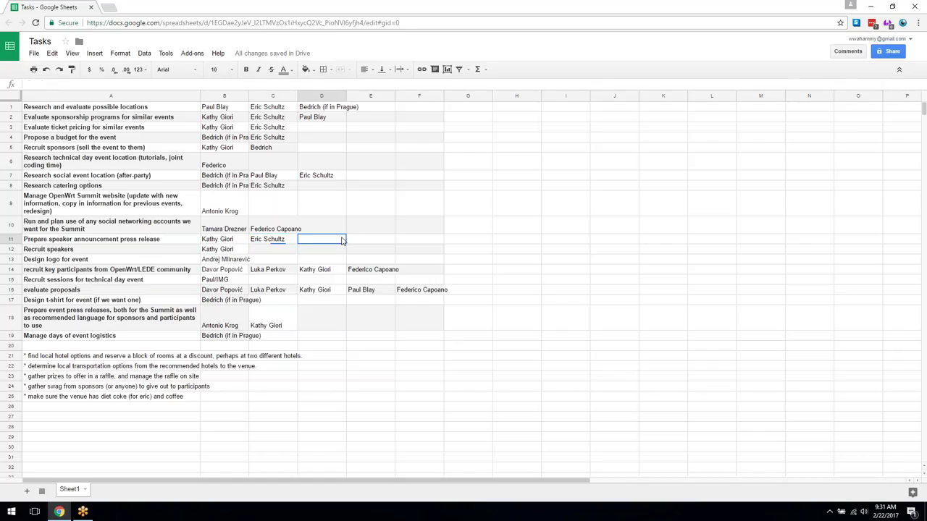
{"action": "type", "text": "Federico"}
{"action": "key", "text": "Return"}
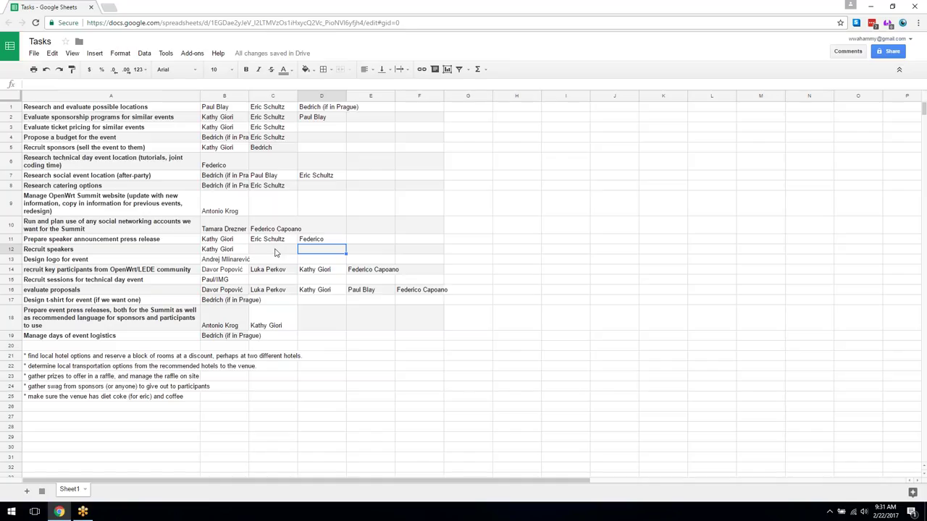
- Enter two assignees' names in C12 and D12 for Recruit speakers, declining the autocomplete suggestion
{"action": "left_click", "coordinate": [275, 251]}
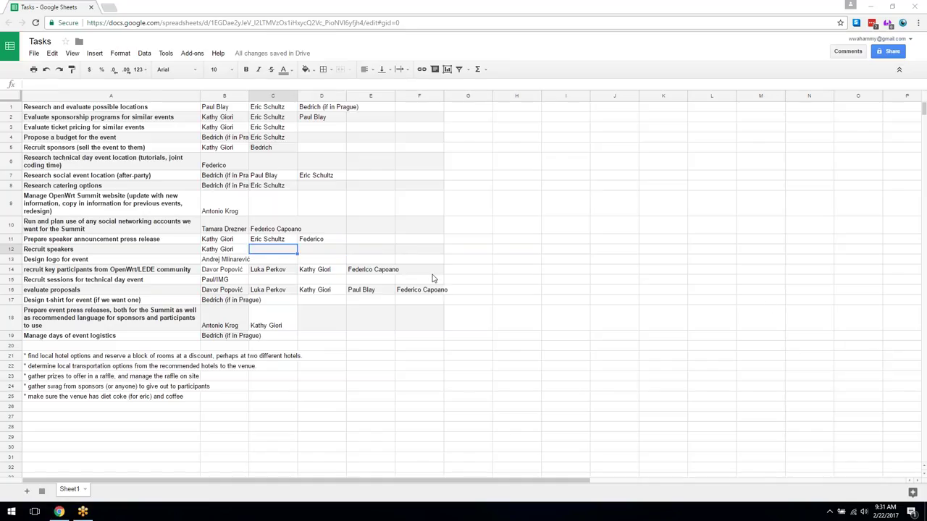
{"action": "left_click", "coordinate": [279, 251]}
{"action": "type", "text": "F"}
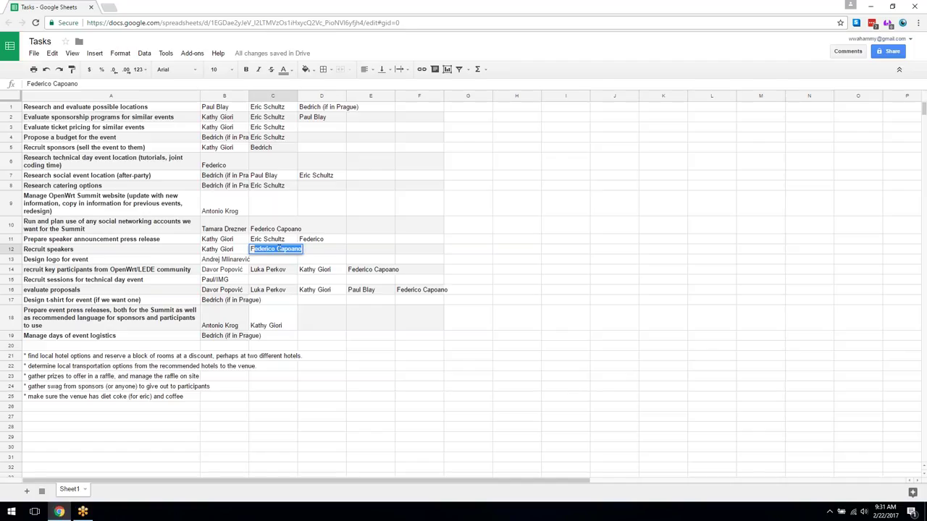
{"action": "key", "text": "BackSpace"}
{"action": "key", "text": "BackSpace"}
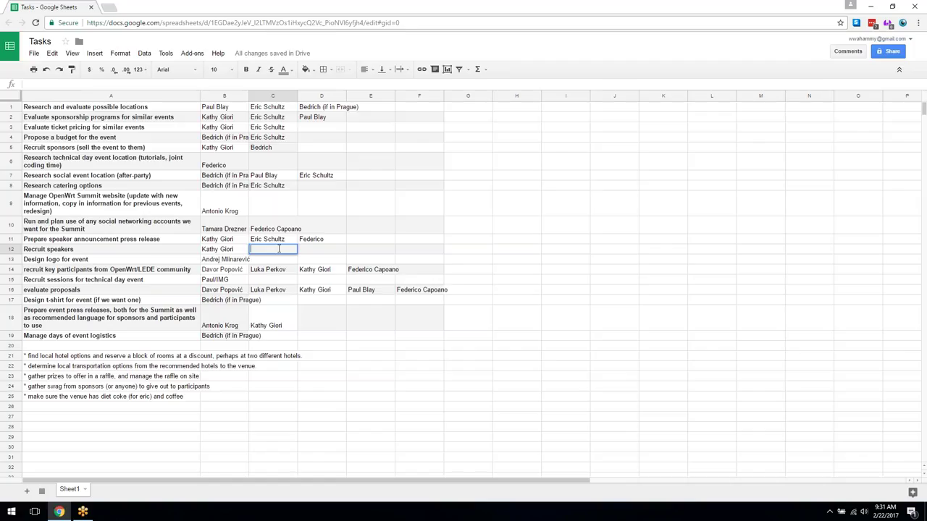
{"action": "type", "text": "Federico"}
{"action": "key", "text": "Tab"}
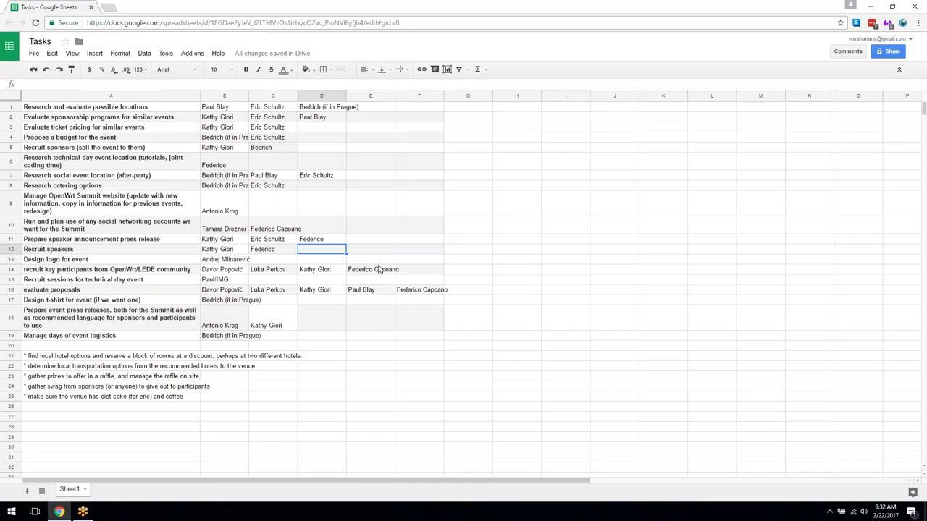
{"action": "type", "text": "Hans"}
{"action": "left_click", "coordinate": [371, 252]}
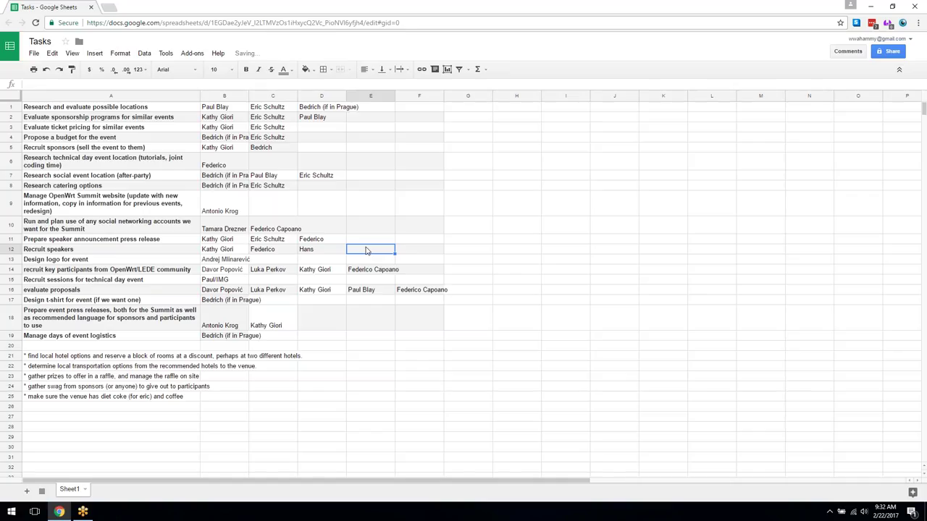
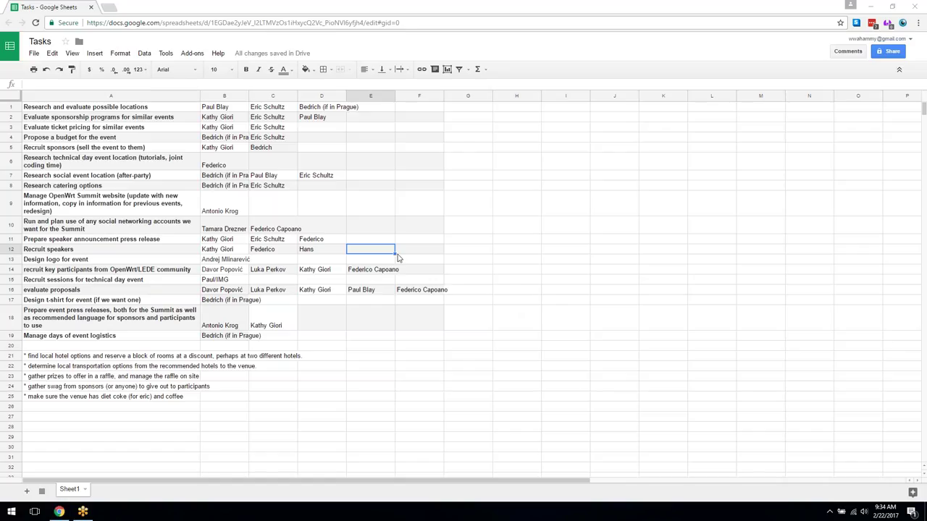
- Enter another volunteer's first name in F14 on the recruit key participants row
{"action": "left_click", "coordinate": [409, 271]}
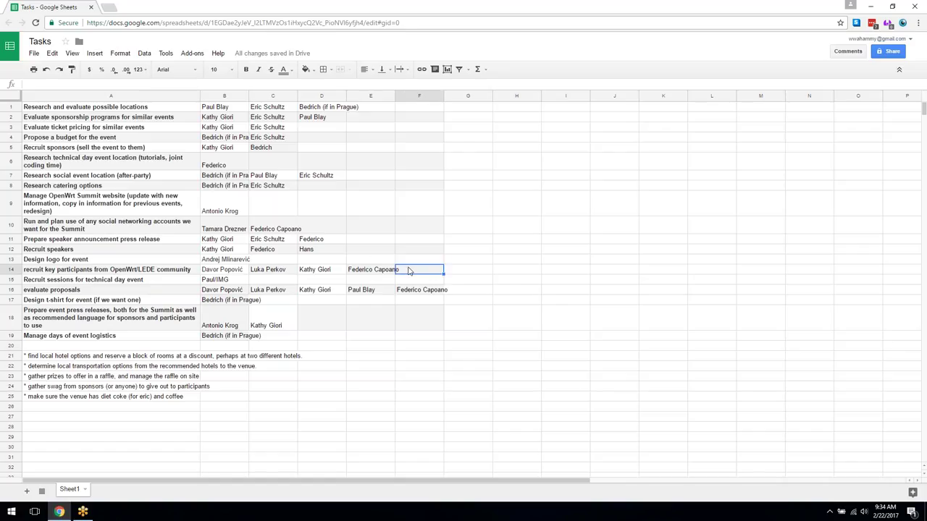
{"action": "type", "text": "Tamara"}
{"action": "key", "text": "Tab"}
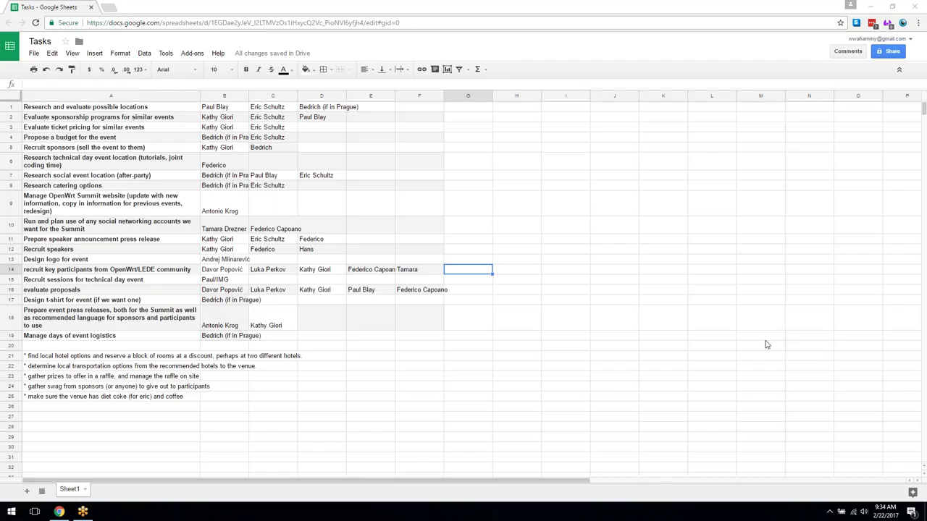
{"action": "left_click", "coordinate": [283, 282]}
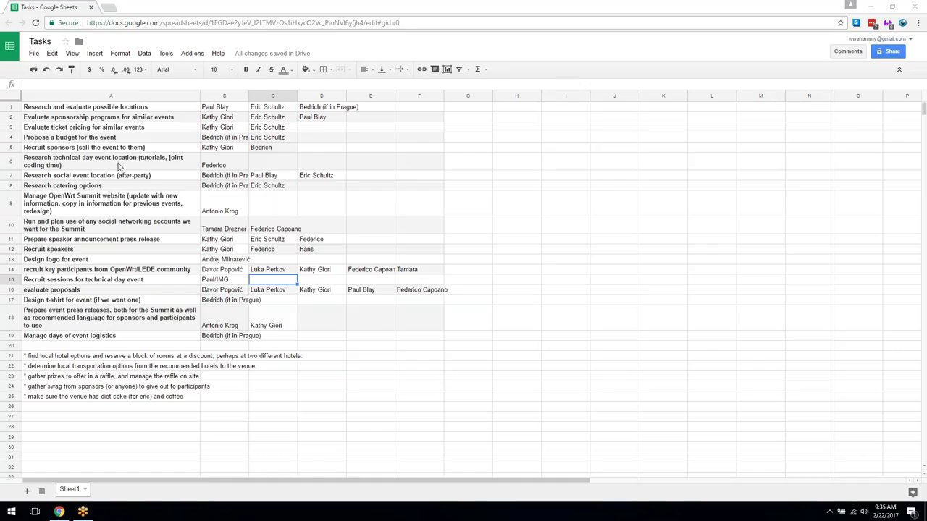
- Enter a second volunteer's first name in C15 beside the technical-day sessions task
{"action": "left_click", "coordinate": [270, 281]}
{"action": "type", "text": "Federico"}
{"action": "key", "text": "Tab"}
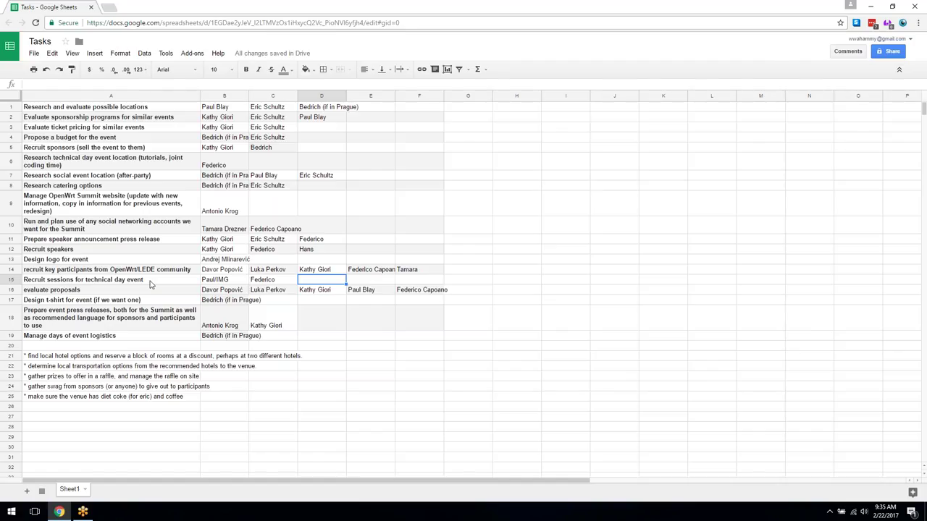
{"action": "left_click", "coordinate": [94, 163]}
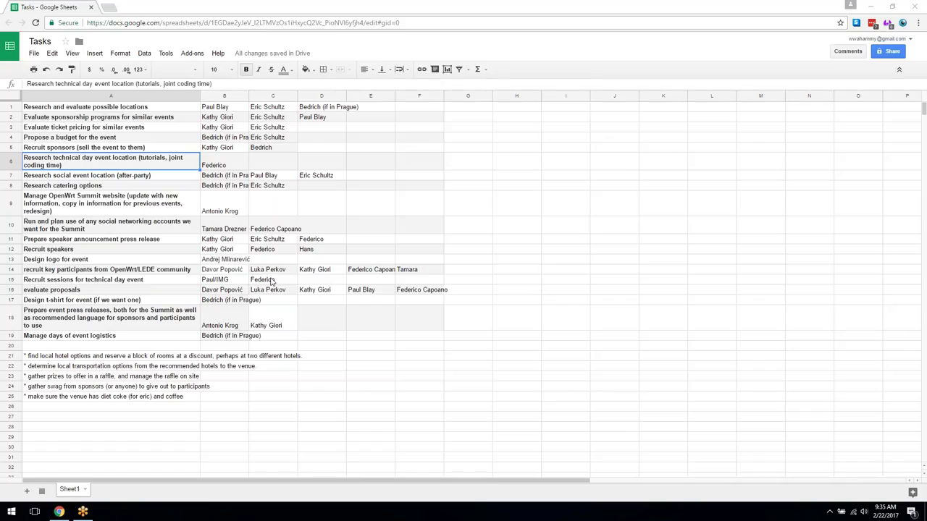
- Enter a third volunteer's first name in cell D15 of the technical-day sessions row
{"action": "left_click", "coordinate": [204, 291]}
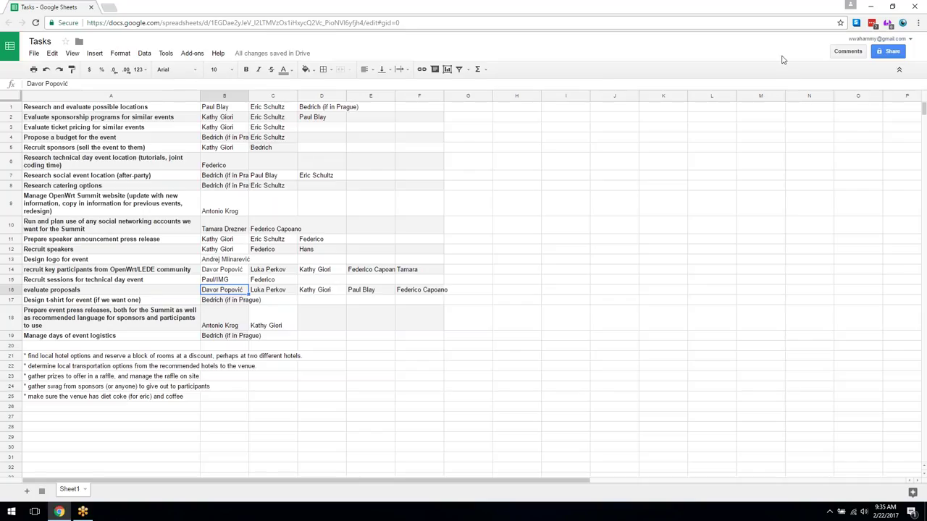
{"action": "left_click", "coordinate": [324, 283]}
{"action": "type", "text": "Hans"}
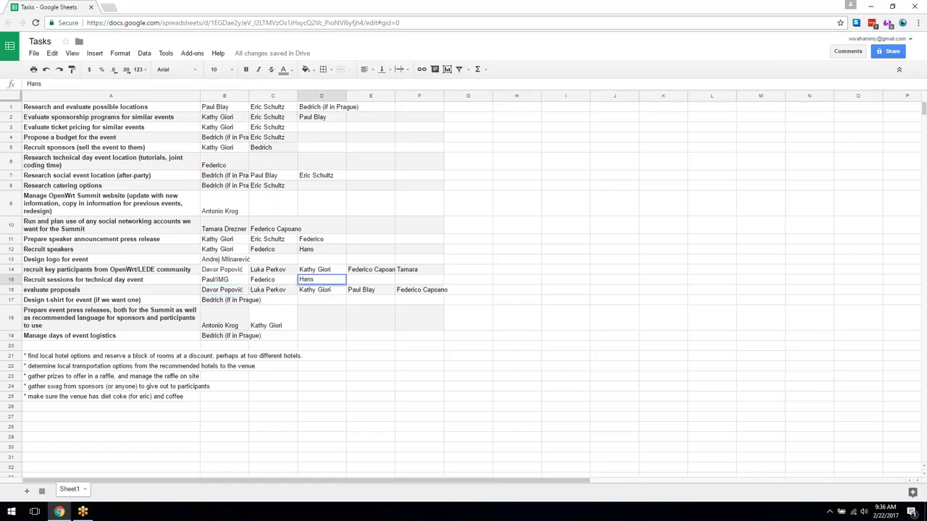
{"action": "left_click", "coordinate": [328, 300]}
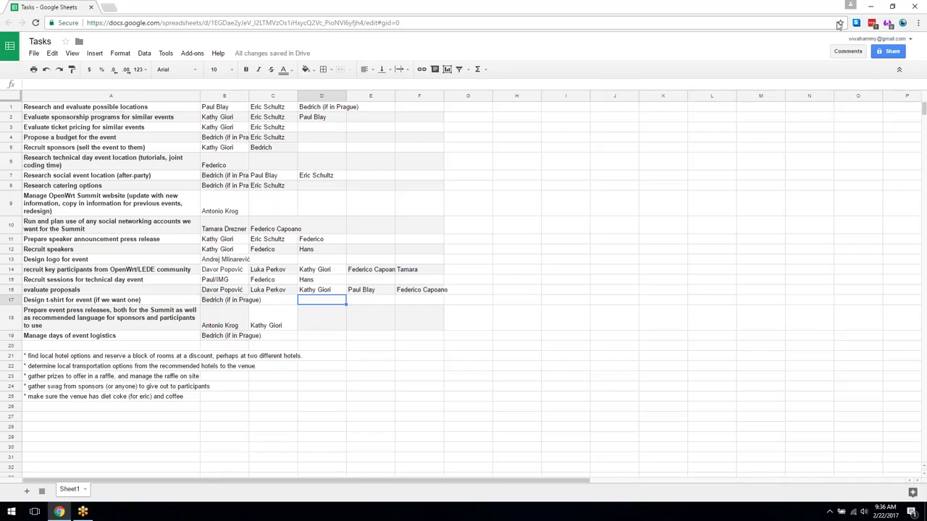
{"action": "left_click", "coordinate": [370, 281]}
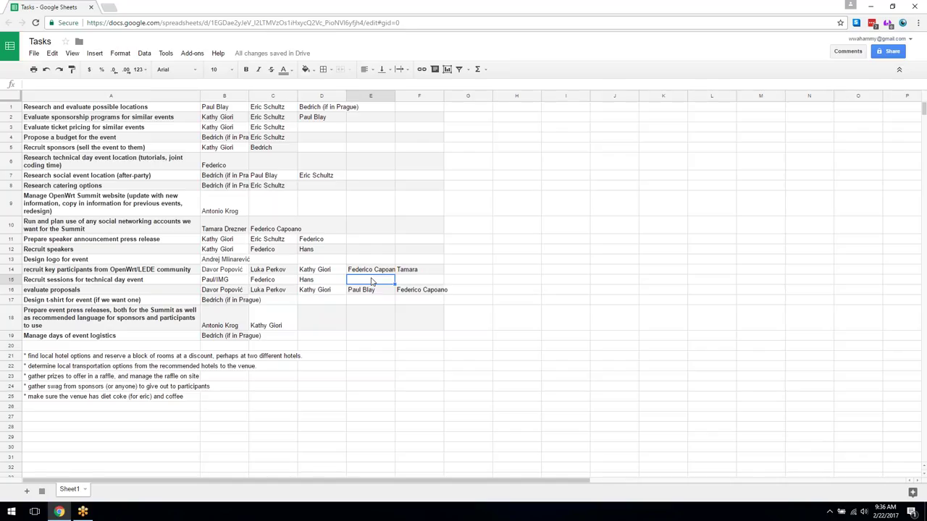
- Enter a fourth volunteer's first name in cell E15 of the technical-day sessions row
{"action": "type", "text": "Kathy"}
{"action": "key", "text": "Return"}
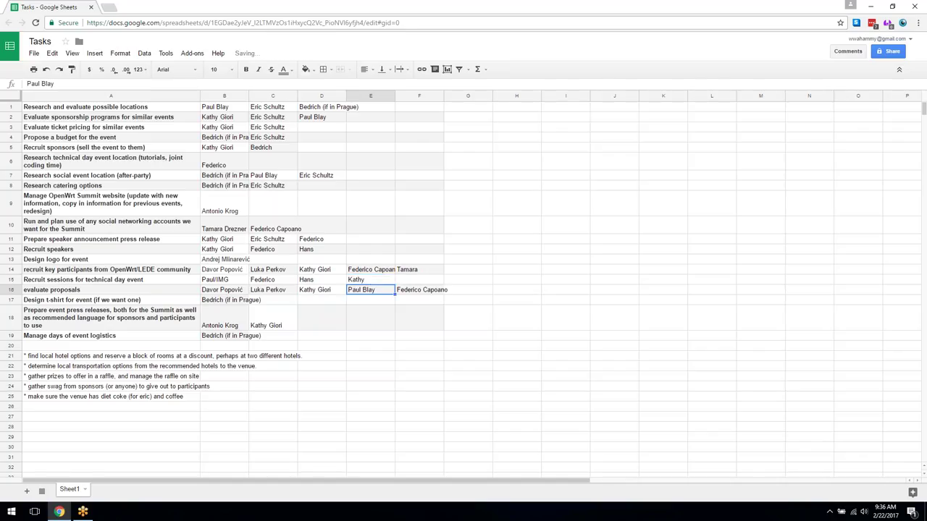
{"action": "key", "text": "Up"}
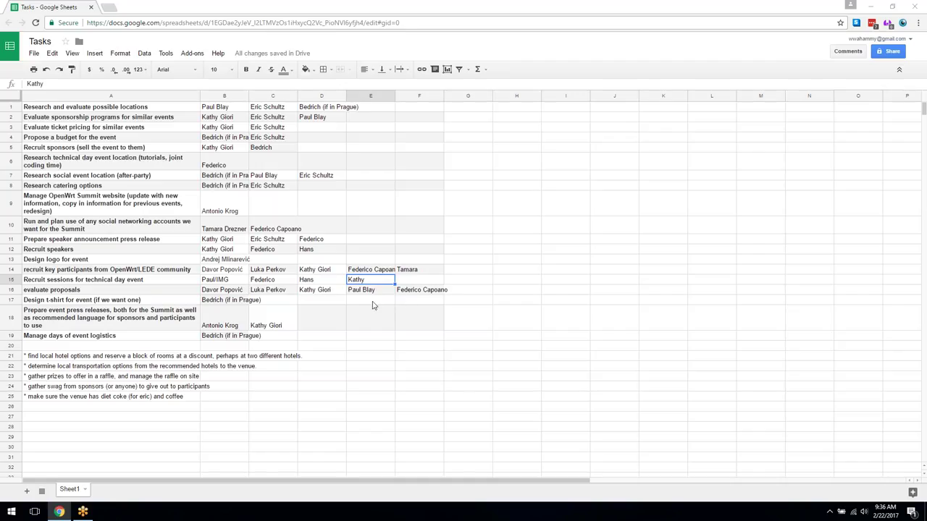
{"action": "left_click", "coordinate": [468, 291]}
- Clear the names in B16:F16 and enter 'Everyone' in B16 for evaluate proposals
{"action": "left_click", "coordinate": [239, 294]}
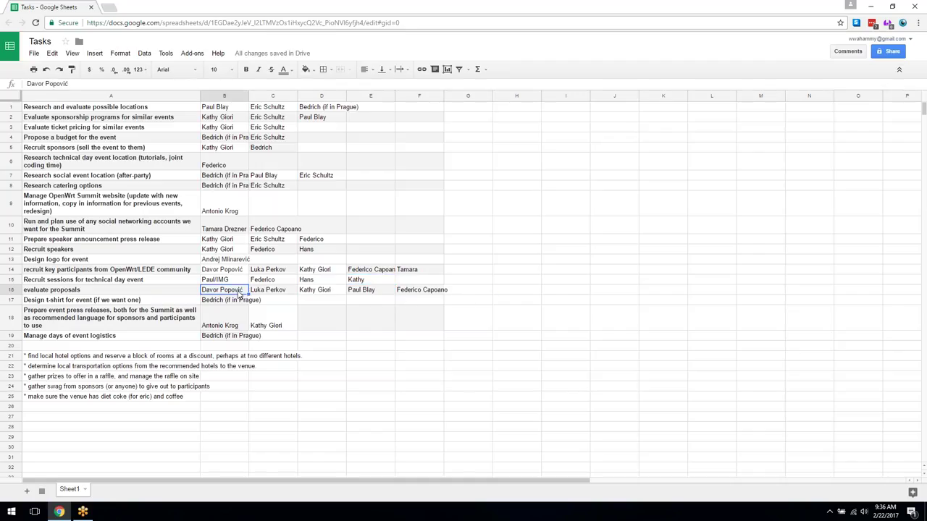
{"action": "left_click", "coordinate": [418, 291], "text": "shift"}
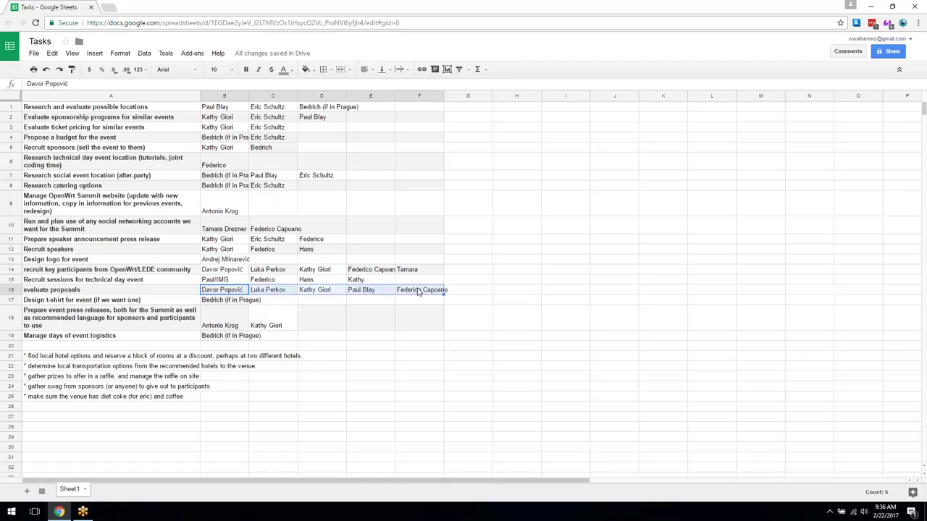
{"action": "key", "text": "Delete"}
{"action": "type", "text": "E"}
{"action": "type", "text": "one"}
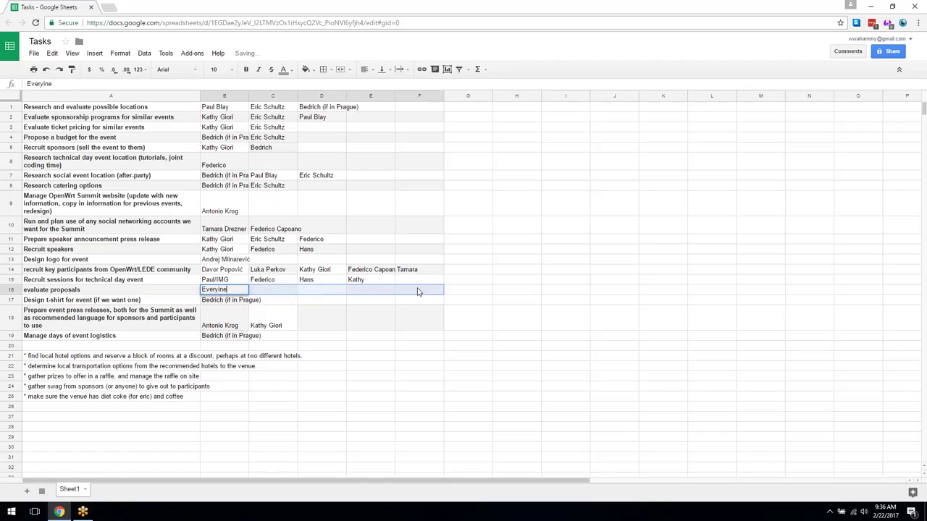
{"action": "key", "text": "Tab"}
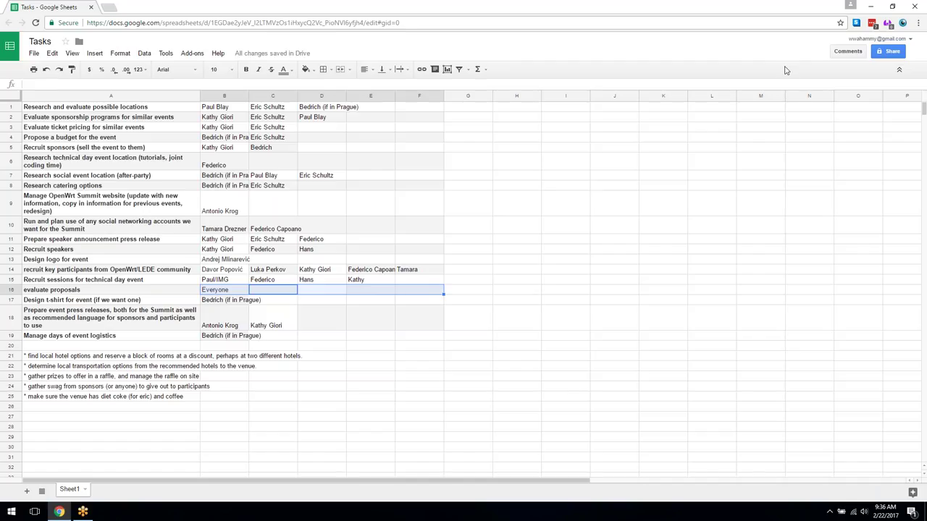
{"action": "left_click", "coordinate": [223, 303]}
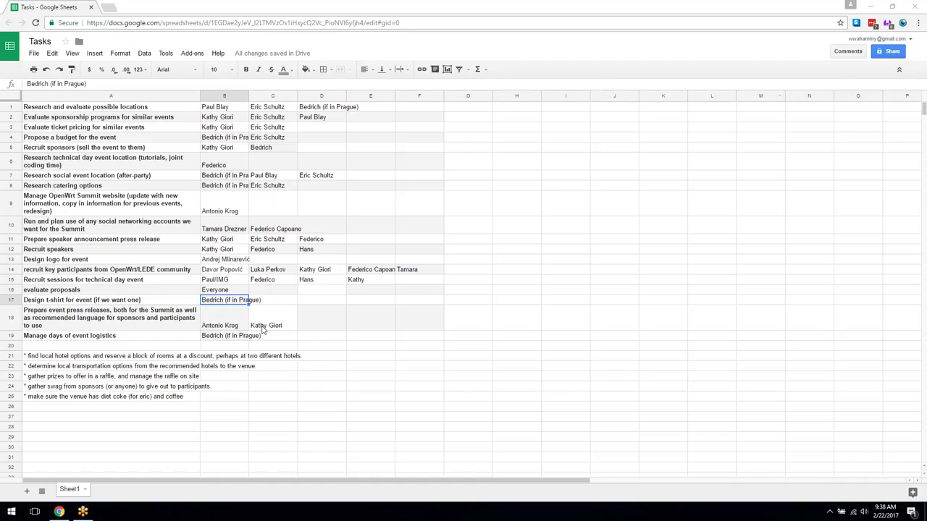
- Enter the second logistics volunteer's full name in cell C19
{"action": "left_click", "coordinate": [224, 338]}
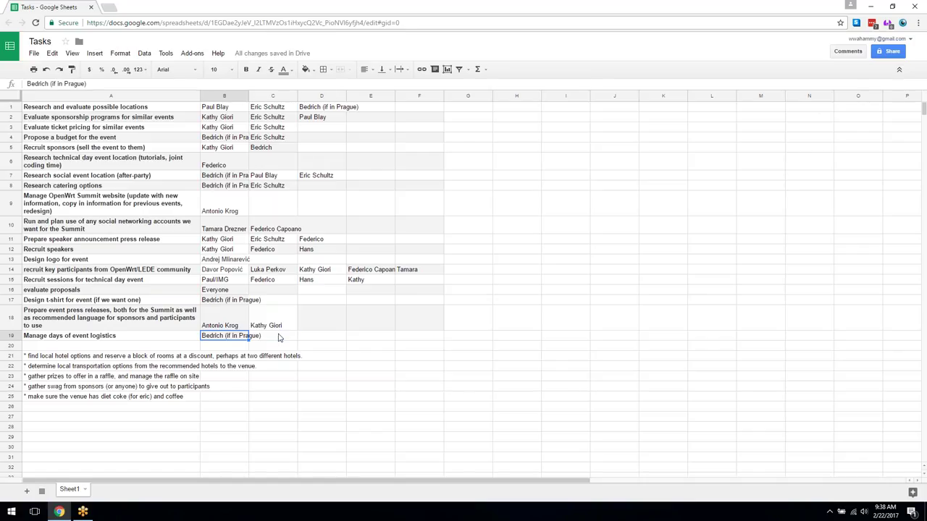
{"action": "left_click", "coordinate": [279, 337]}
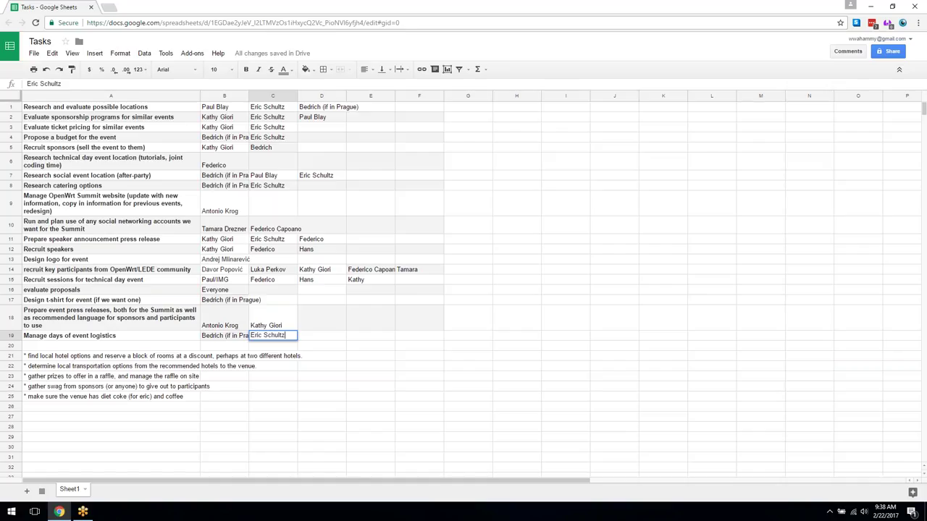
{"action": "key", "text": "Return"}
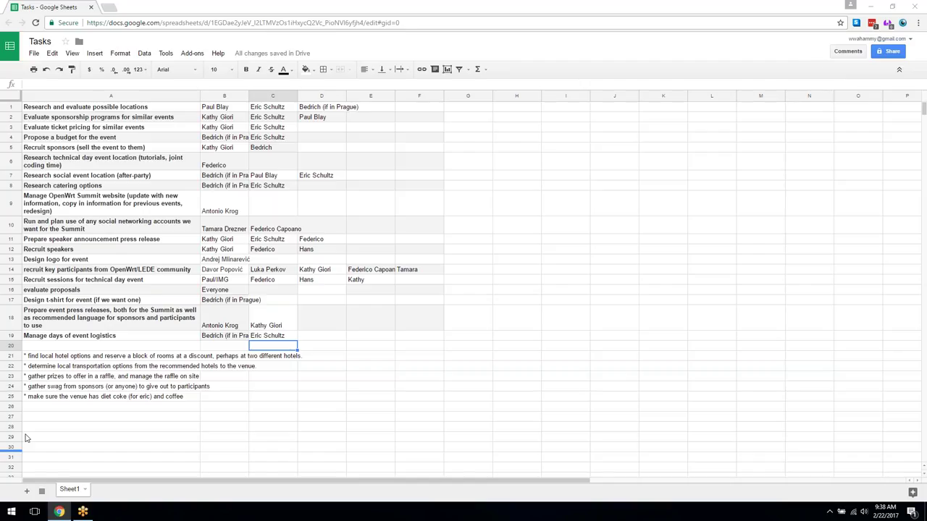
- Make the starred notes in A21:A25 bold and set their text wrapping to Wrap
{"action": "left_click", "coordinate": [70, 349]}
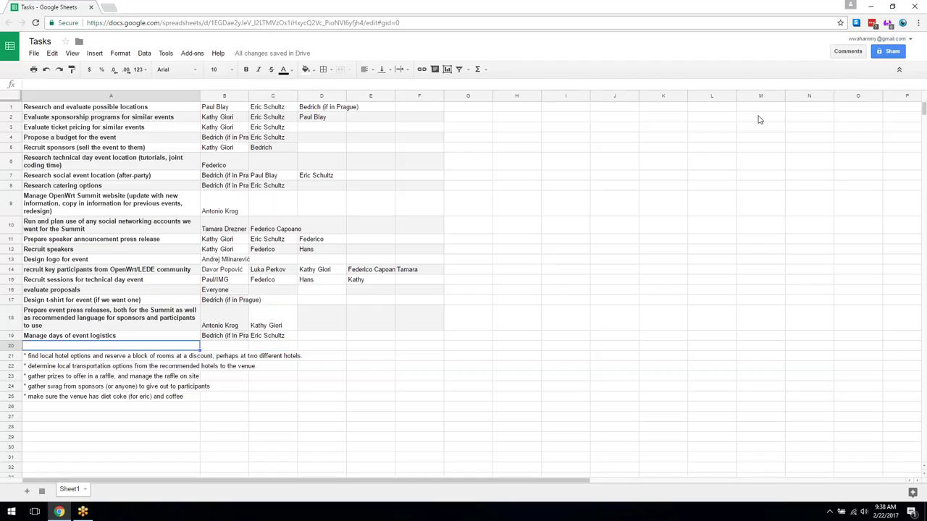
{"action": "left_click", "coordinate": [50, 357]}
{"action": "left_click", "coordinate": [48, 397], "text": "shift"}
{"action": "key", "text": "ctrl+b"}
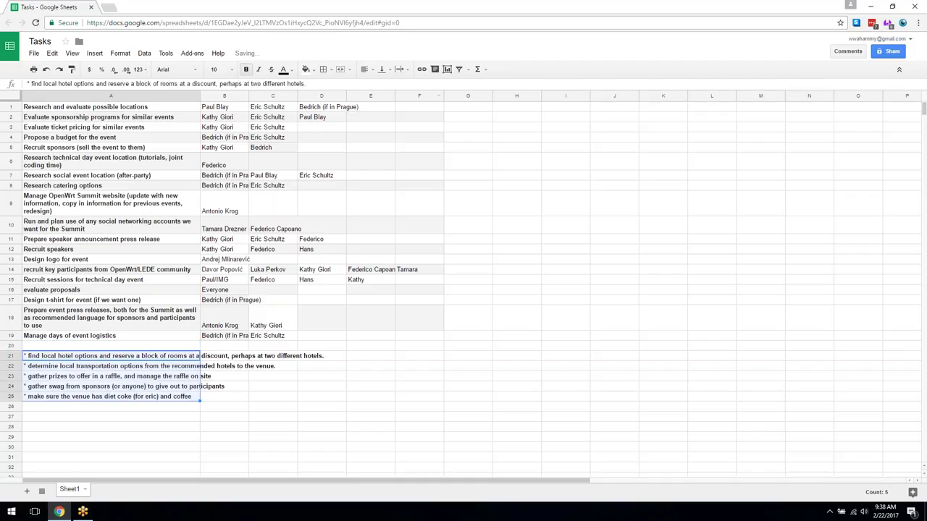
{"action": "left_click", "coordinate": [401, 69]}
{"action": "left_click", "coordinate": [415, 86]}
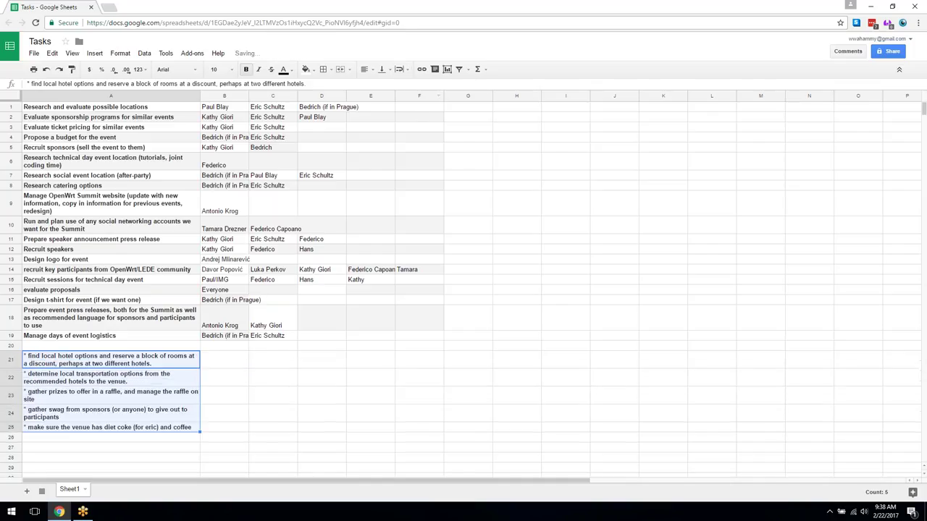
{"action": "left_click", "coordinate": [228, 362]}
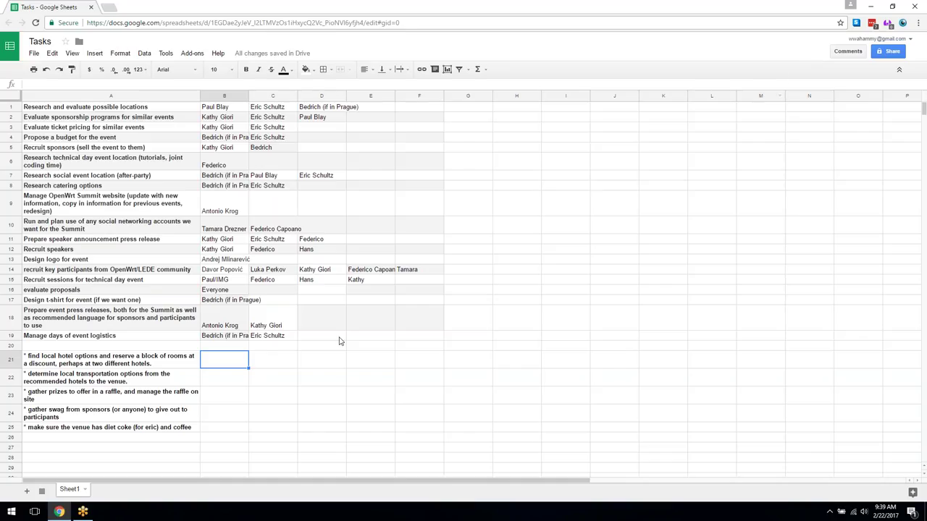
- Enter the volunteer's first name in B21 beside the hotel note
{"action": "type", "text": "Eric"}
{"action": "key", "text": "Return"}
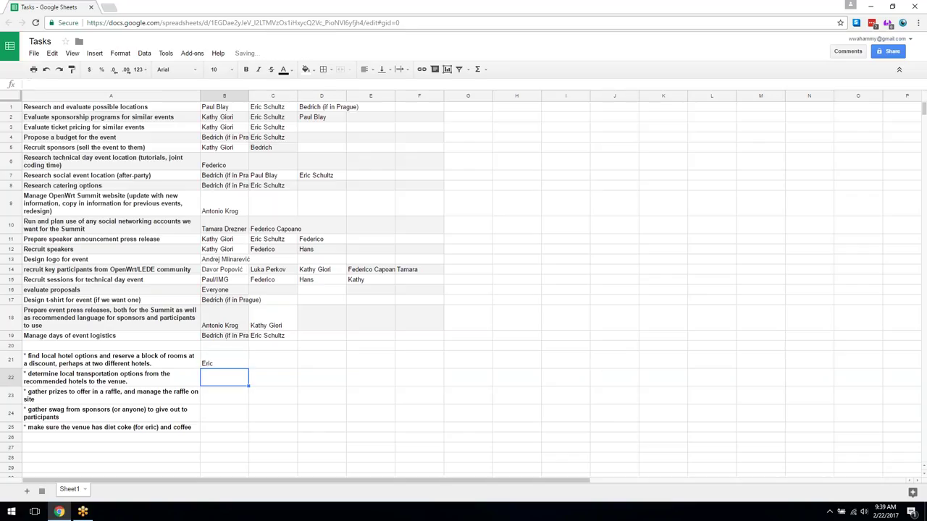
- Enter the same name in B22 for transportation, retyping it with a capital letter
{"action": "type", "text": "eric"}
{"action": "key", "text": "Tab"}
{"action": "key", "text": "Up"}
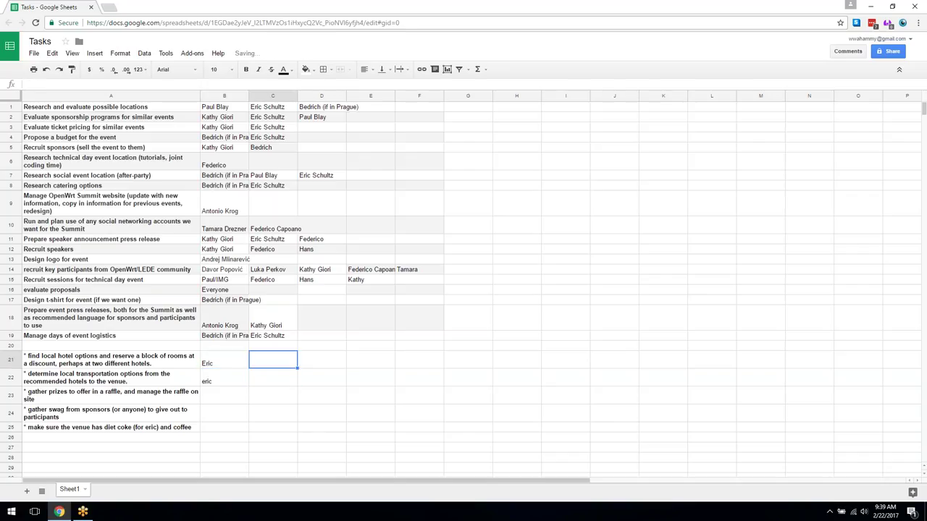
{"action": "key", "text": "Down"}
{"action": "key", "text": "Left"}
{"action": "type", "text": "Eric"}
{"action": "key", "text": "Tab"}
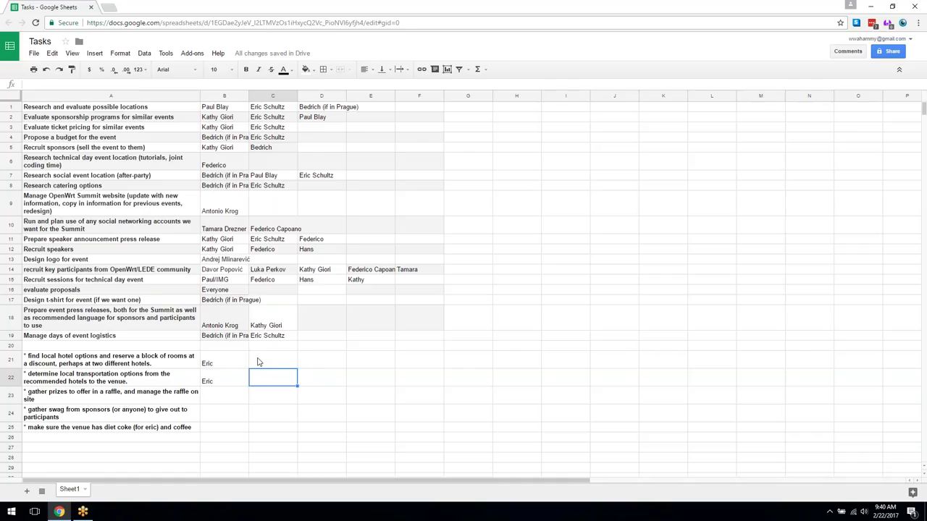
{"action": "left_click", "coordinate": [231, 397]}
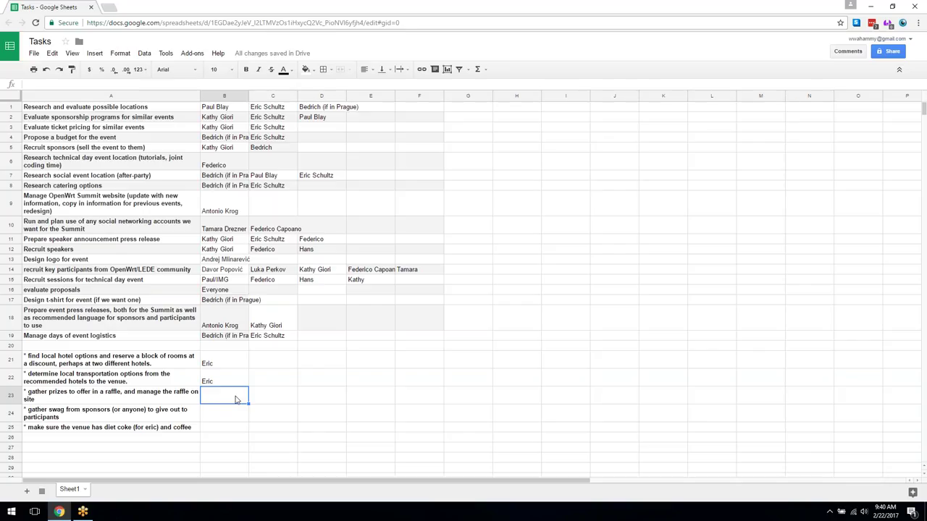
- Enter the volunteer's first name in B23 beside the raffle prizes note
{"action": "type", "text": "Kathy"}
{"action": "key", "text": "Return"}
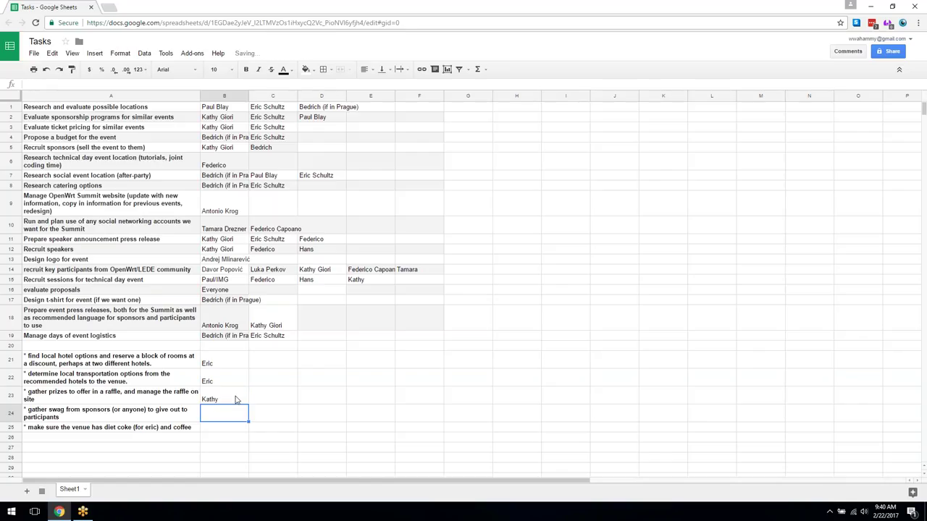
{"action": "left_click", "coordinate": [236, 399]}
{"action": "left_click", "coordinate": [240, 413]}
{"action": "key", "text": "Up"}
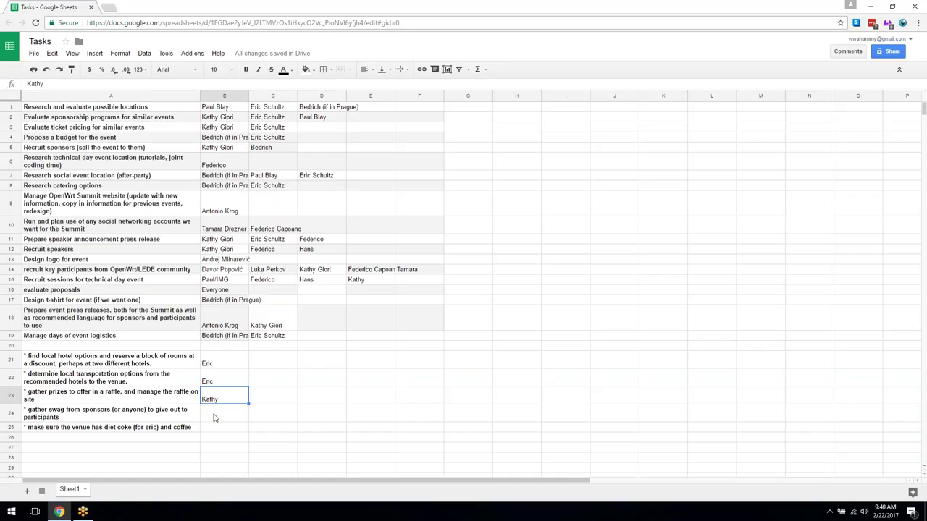
- Enter the same volunteer's name in B24 beside the sponsor swag note
{"action": "left_click", "coordinate": [214, 418]}
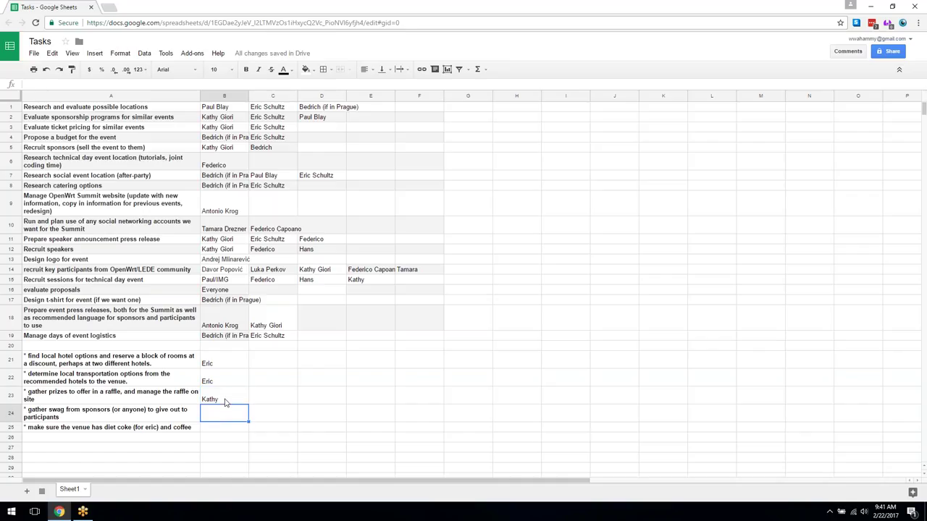
{"action": "type", "text": "Kathy"}
{"action": "key", "text": "Return"}
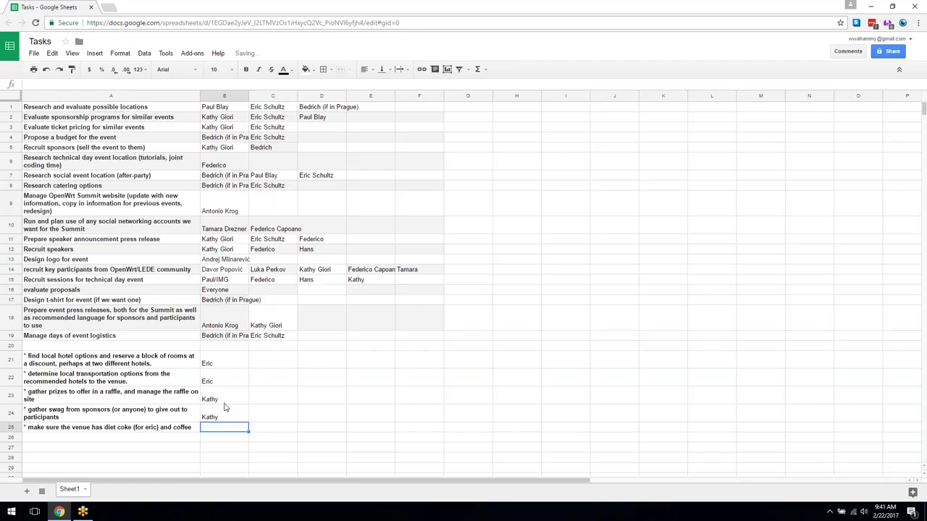
{"action": "left_click", "coordinate": [225, 400]}
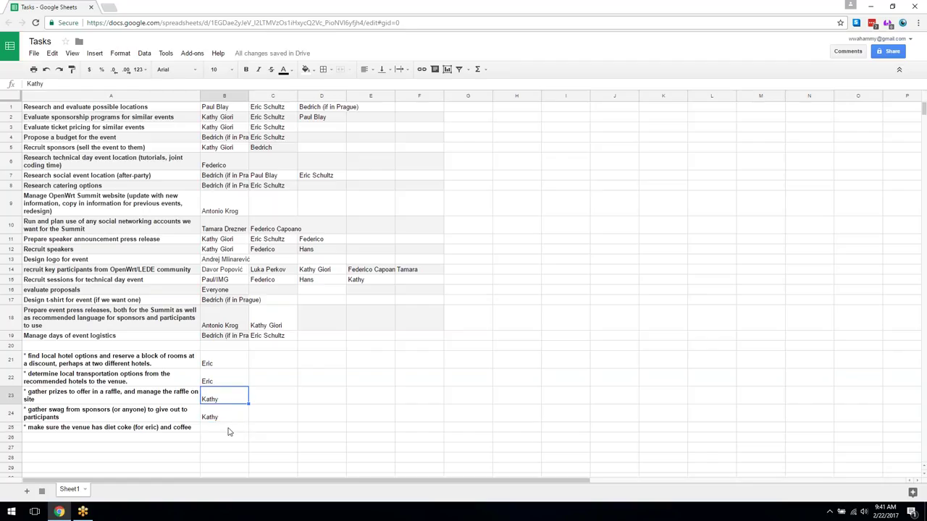
{"action": "left_click", "coordinate": [227, 430]}
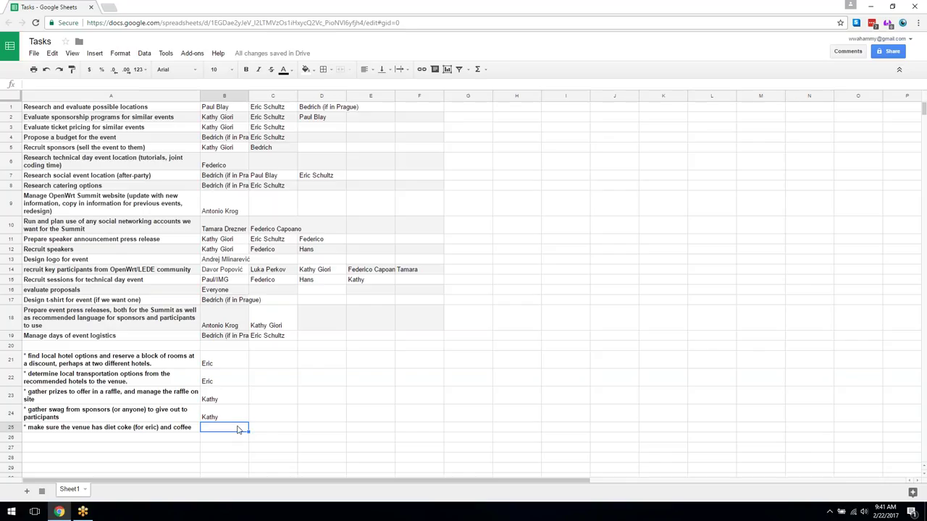
- Enter a volunteer's first name in B25 beside the diet coke and coffee note
{"action": "type", "text": "Eric"}
{"action": "key", "text": "Return"}
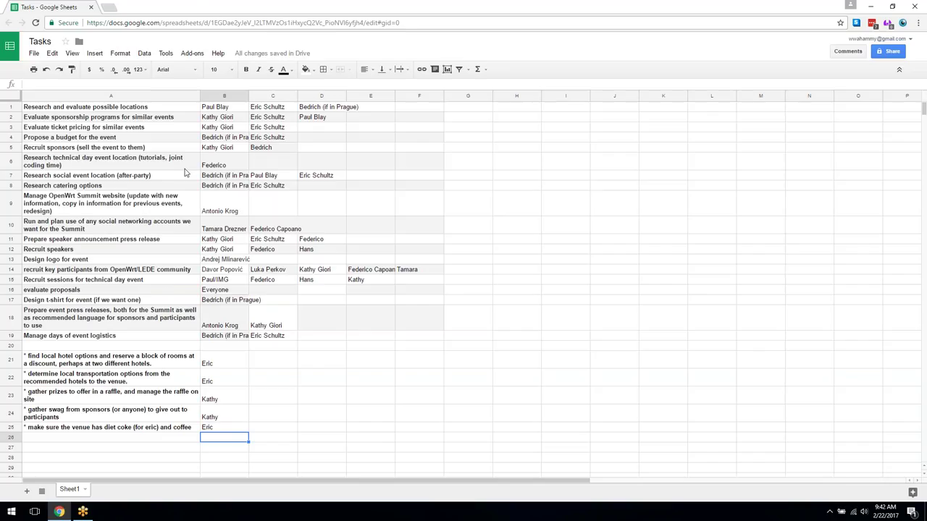
{"action": "scroll", "coordinate": [186, 172], "scroll_direction": "down", "scroll_amount": 1}
{"action": "scroll", "coordinate": [181, 190], "scroll_direction": "up", "scroll_amount": 1}
{"action": "left_click", "coordinate": [110, 109]}
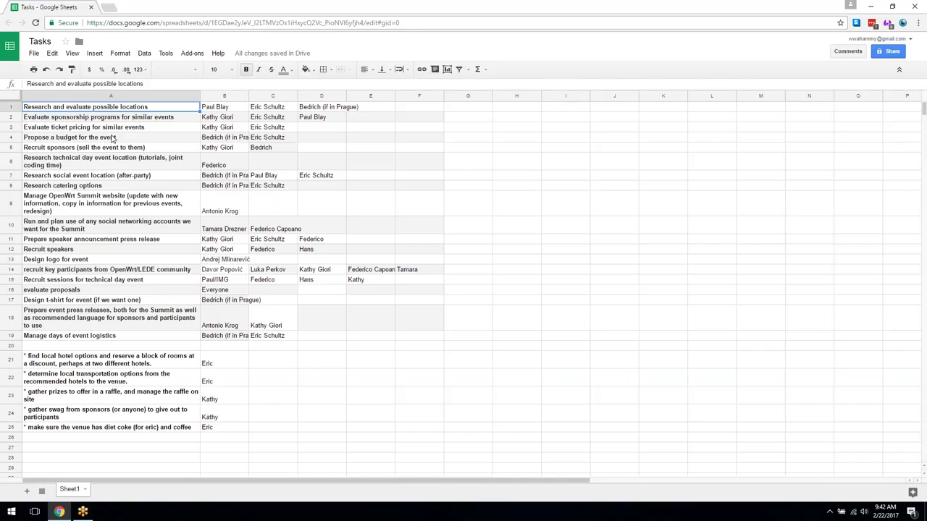
{"action": "left_click", "coordinate": [113, 137]}
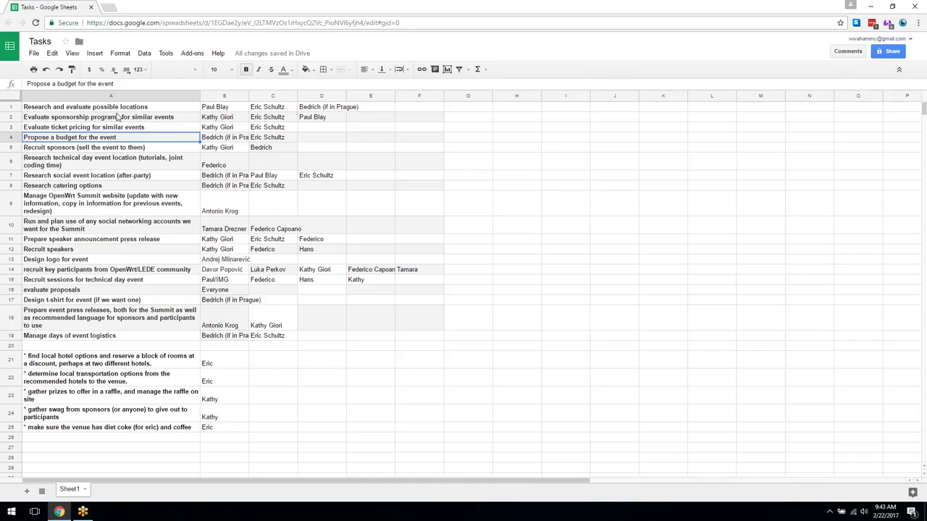
{"action": "left_click", "coordinate": [115, 108]}
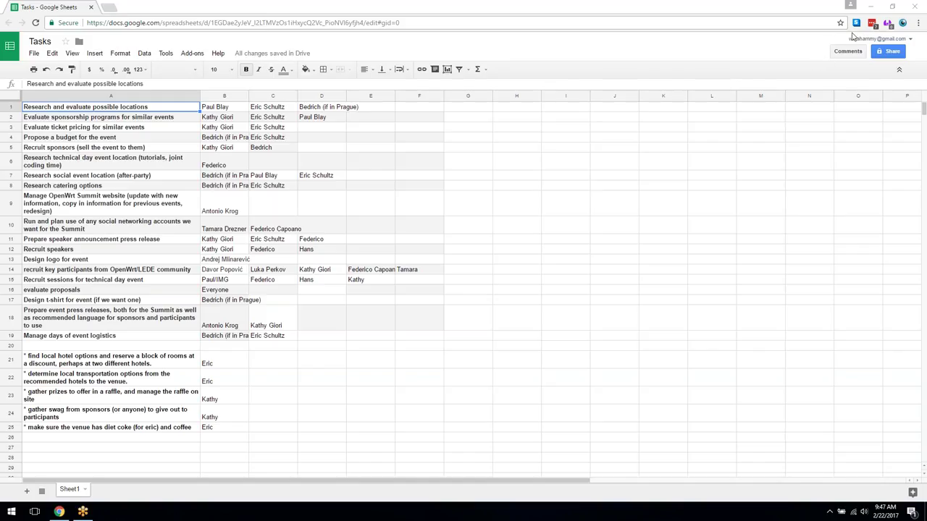
{"action": "left_click", "coordinate": [167, 139]}
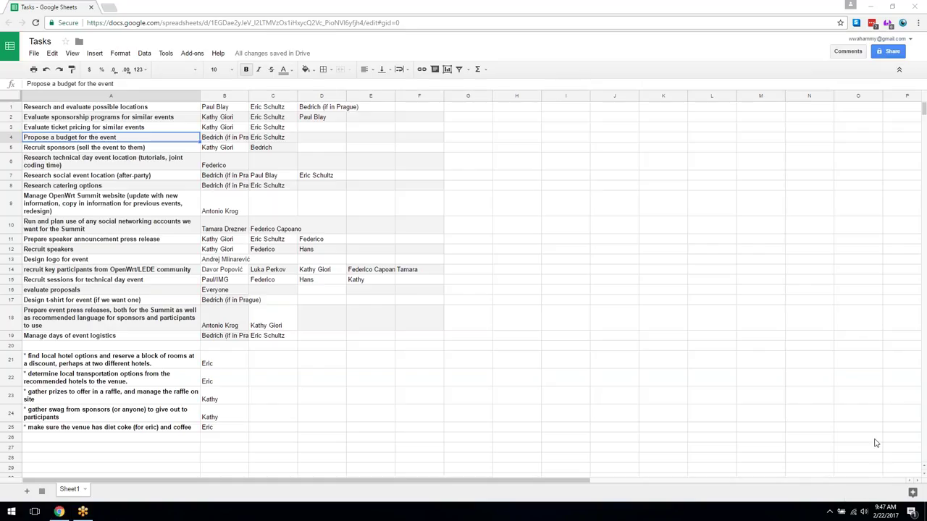
{"action": "left_click", "coordinate": [886, 512]}
{"action": "left_click", "coordinate": [629, 505]}
{"action": "left_click", "coordinate": [879, 509]}
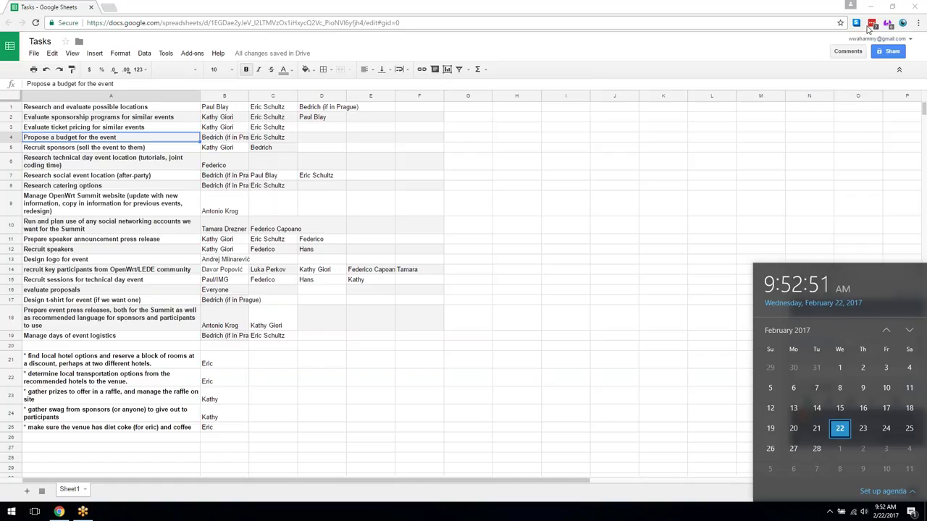
{"action": "left_click", "coordinate": [868, 28]}
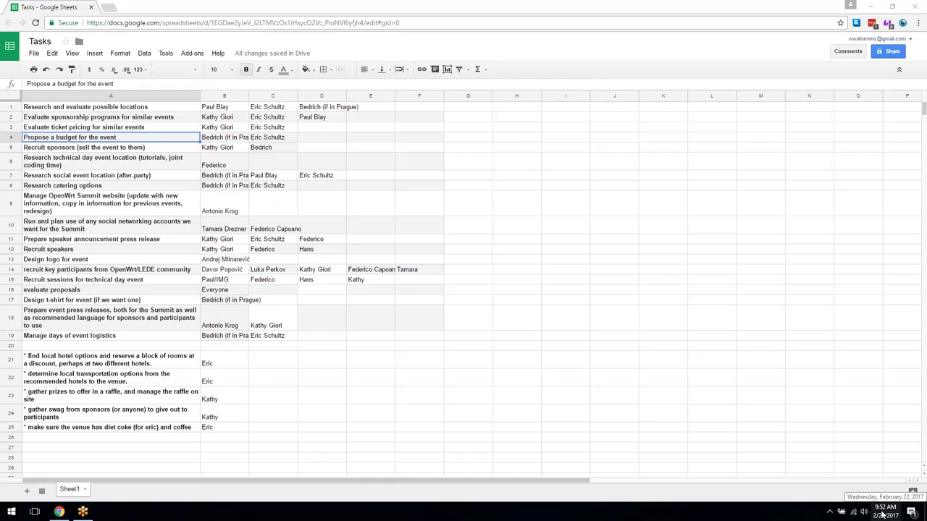
{"action": "left_click", "coordinate": [882, 514]}
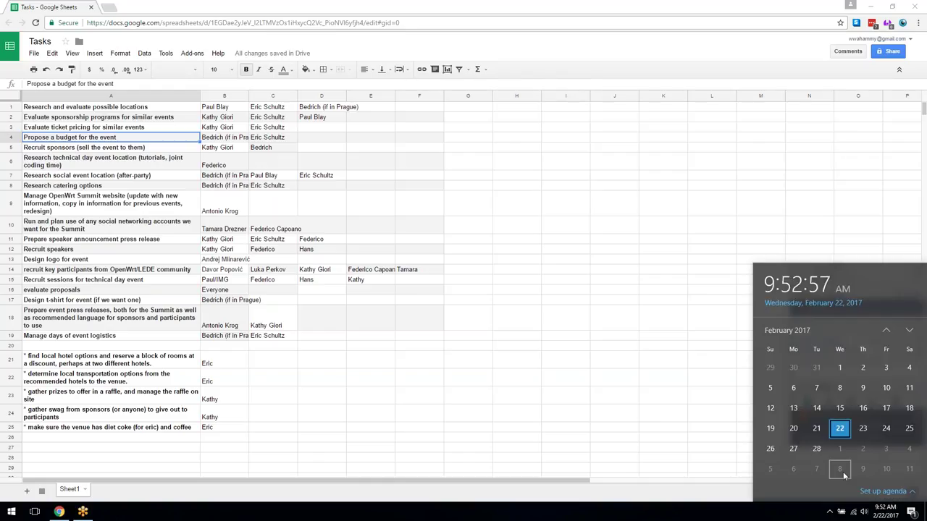
{"action": "left_click", "coordinate": [864, 25]}
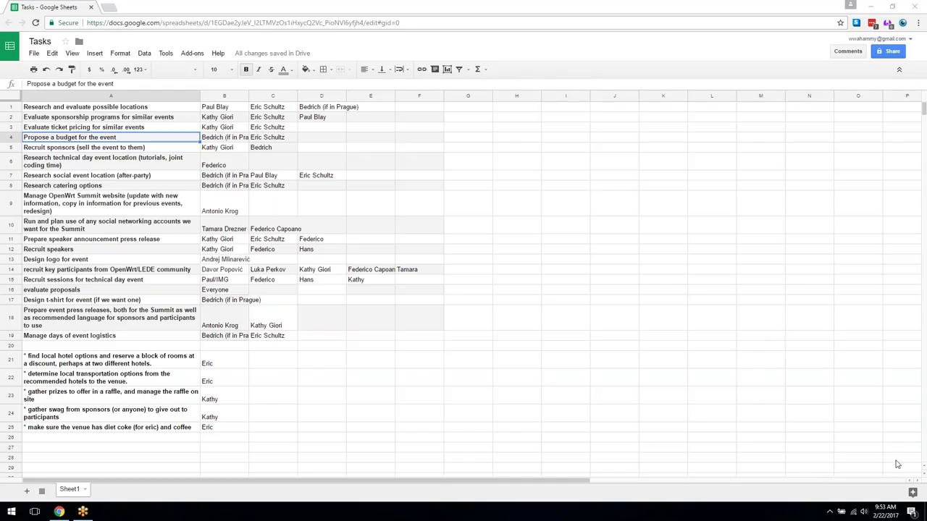
{"action": "key", "text": "super+alt+d"}
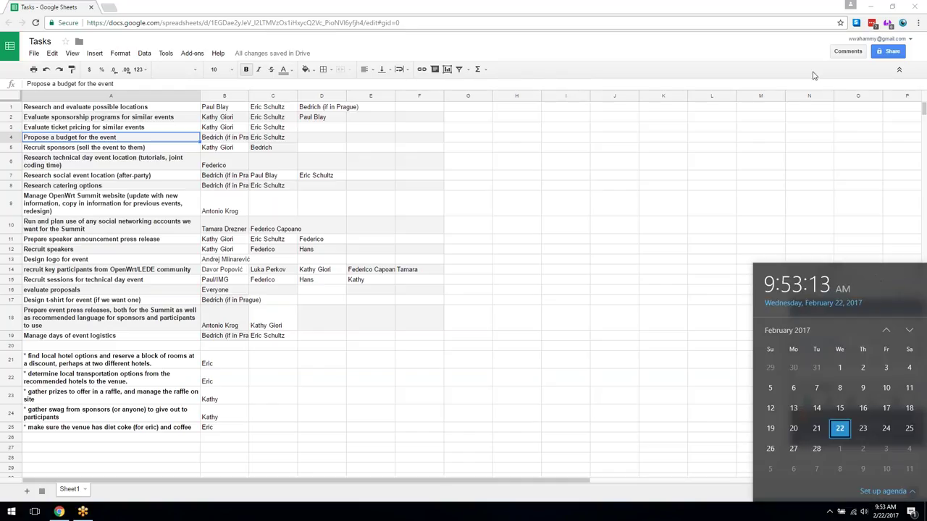
{"action": "key", "text": "Escape"}
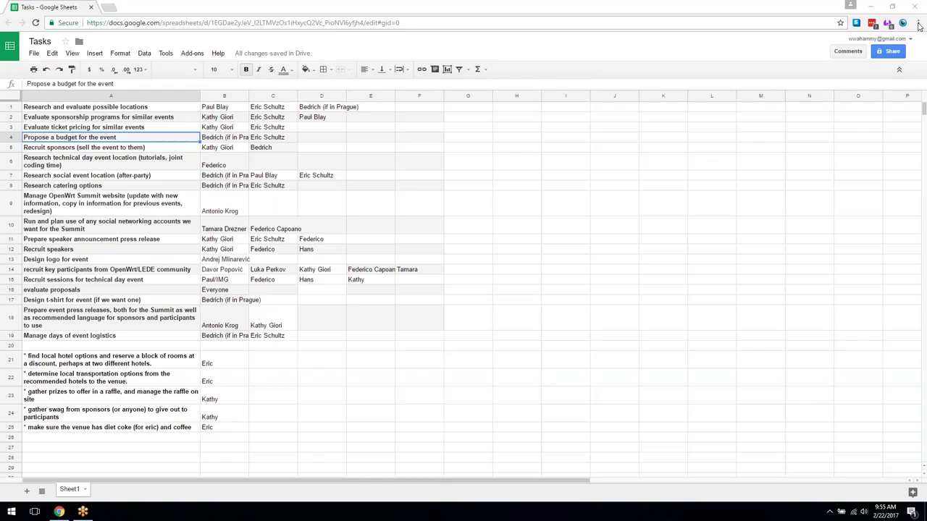
{"action": "left_click", "coordinate": [537, 277]}
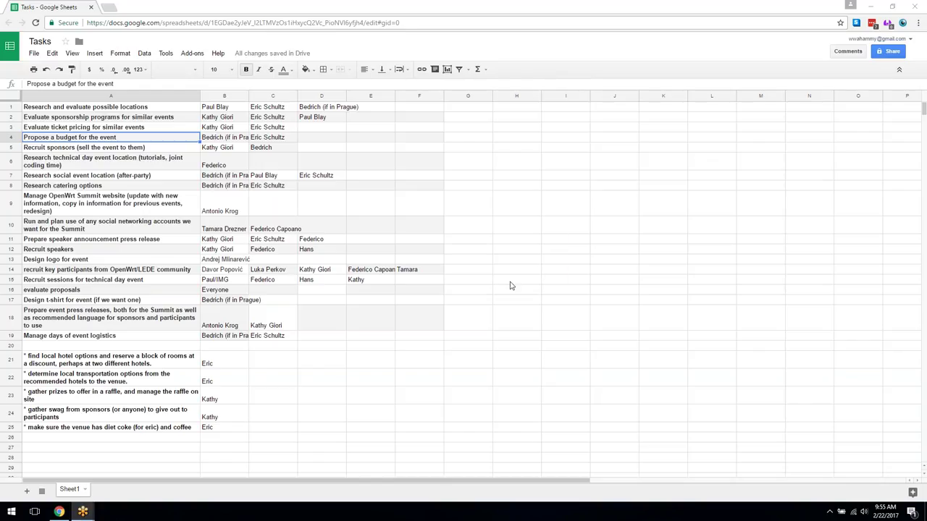